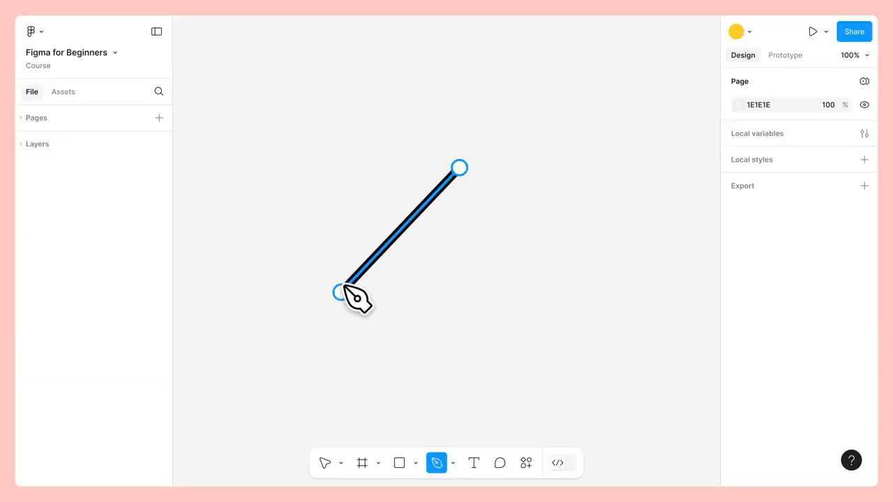
Add two straight Pen tool segments to the existing diagonal line to close it into a triangle.
{"action": "left_click", "coordinate": [531, 296]}
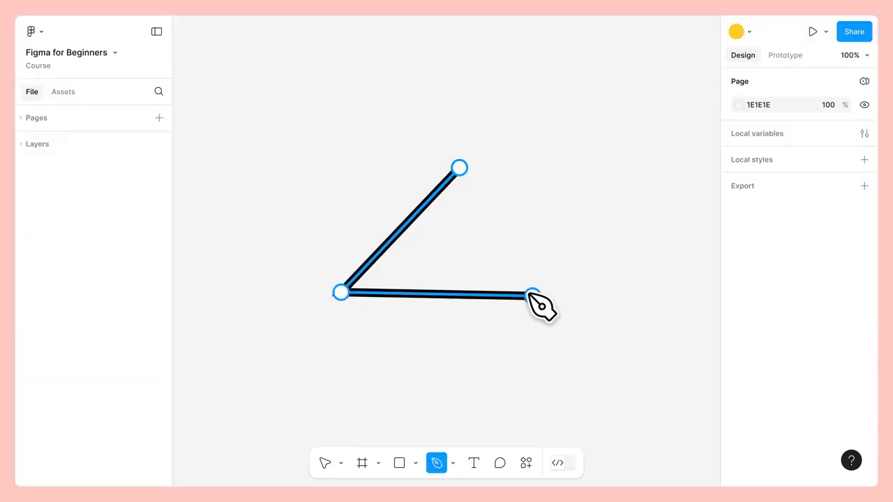
{"action": "left_click", "coordinate": [459, 167]}
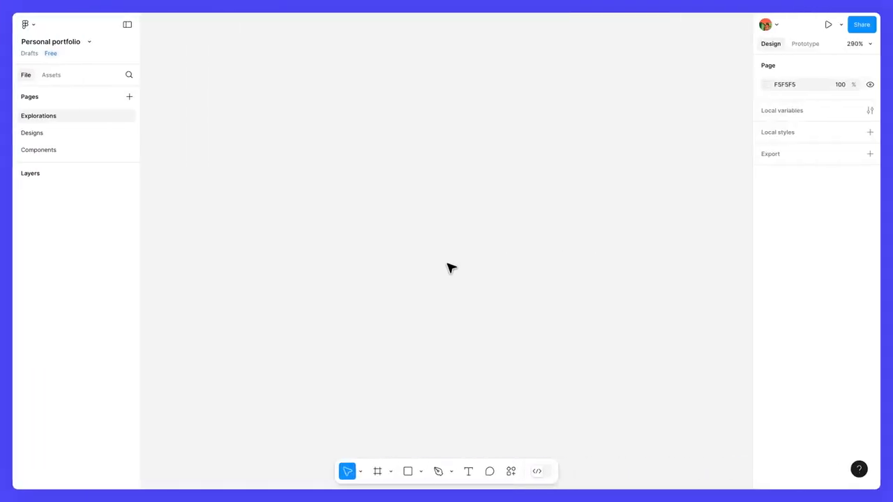
Draw a 48 × 48 frame on the empty Explorations page and name it Shape 1.
{"action": "left_click", "coordinate": [376, 471]}
{"action": "left_click_drag", "start_coordinate": [397, 192], "coordinate": [468, 265]}
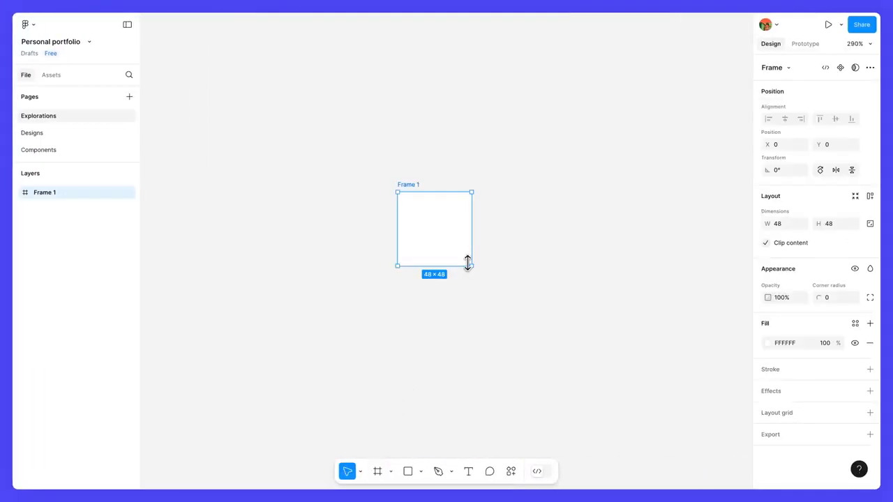
{"action": "double_click", "coordinate": [405, 184]}
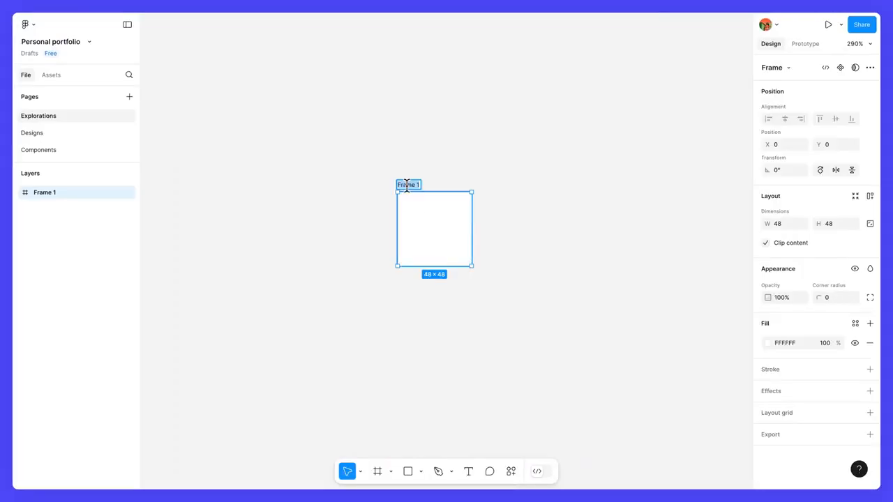
{"action": "type", "text": "Shape 1"}
{"action": "key", "text": "Return"}
Duplicate the Shape 1 frame four times in a row beside the original.
{"action": "key", "text": "ctrl+d"}
{"action": "key", "text": "ctrl+d"}
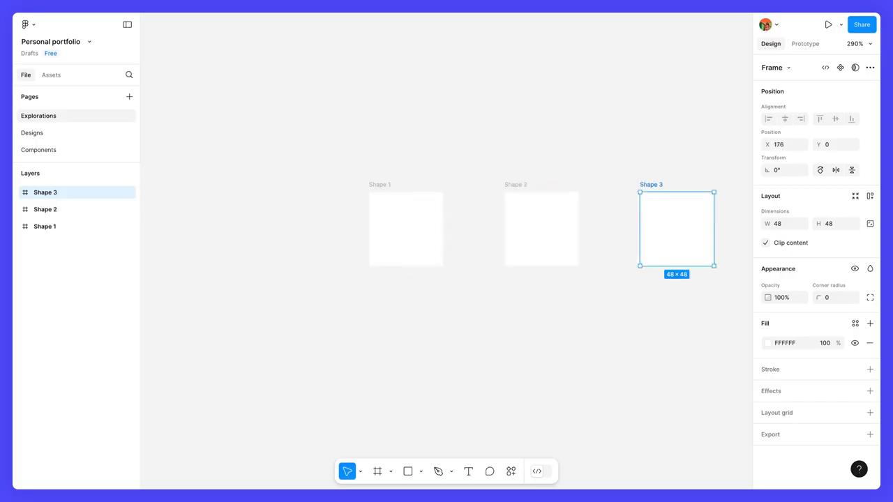
{"action": "key", "text": "ctrl+d"}
{"action": "key", "text": "ctrl+d"}
Draw a rectangle of about 12 × 15 in the upper middle of the Shape 1 frame.
{"action": "left_click_drag", "start_coordinate": [425, 309], "coordinate": [460, 311]}
{"action": "scroll", "coordinate": [448, 311], "scroll_direction": "down", "scroll_amount": 2}
{"action": "left_click", "coordinate": [461, 310]}
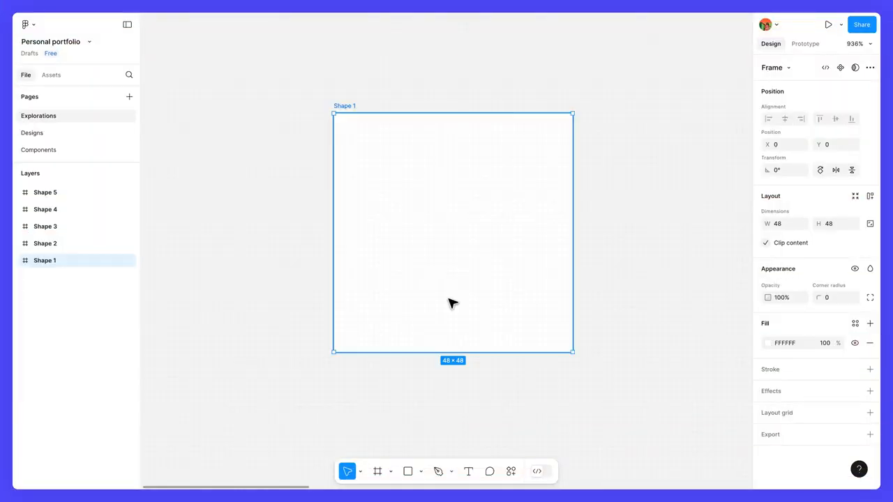
{"action": "left_click", "coordinate": [408, 471]}
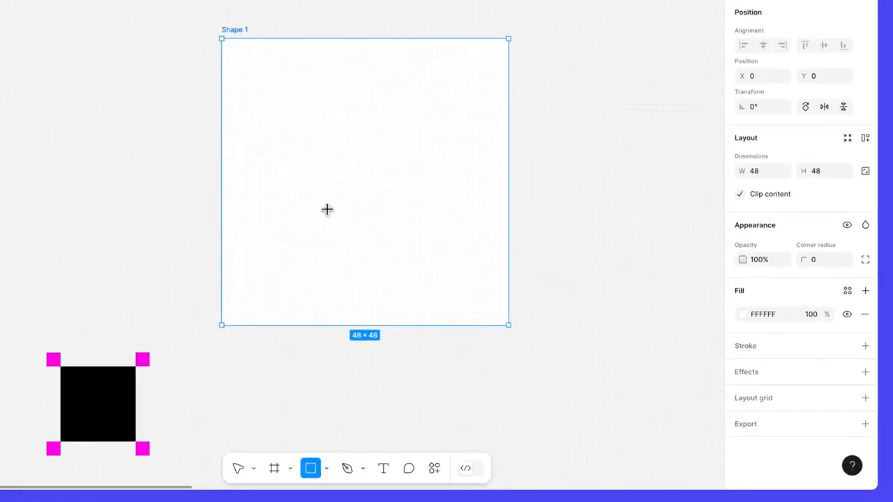
{"action": "left_click_drag", "start_coordinate": [317, 98], "coordinate": [388, 187]}
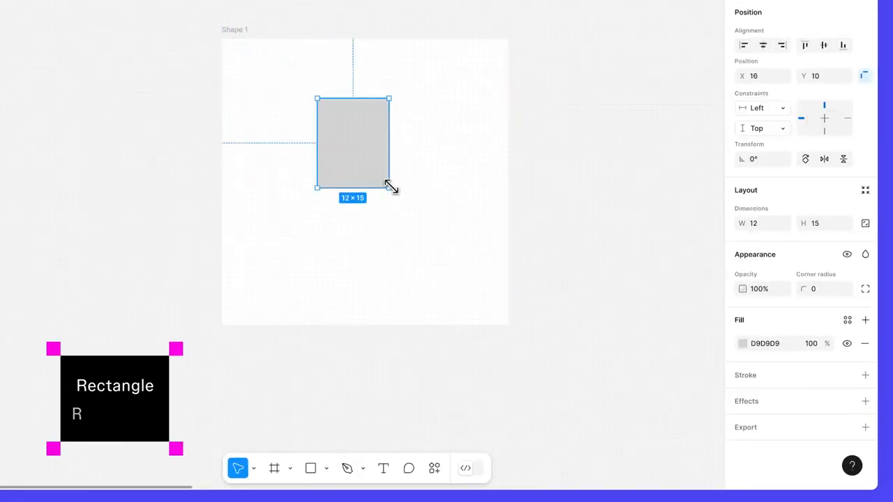
Set the rectangle's width to 16 and its height to 46.
{"action": "left_click", "coordinate": [753, 223]}
{"action": "type", "text": "16"}
{"action": "key", "text": "Return"}
{"action": "left_click", "coordinate": [822, 226]}
{"action": "type", "text": "46"}
{"action": "key", "text": "Return"}
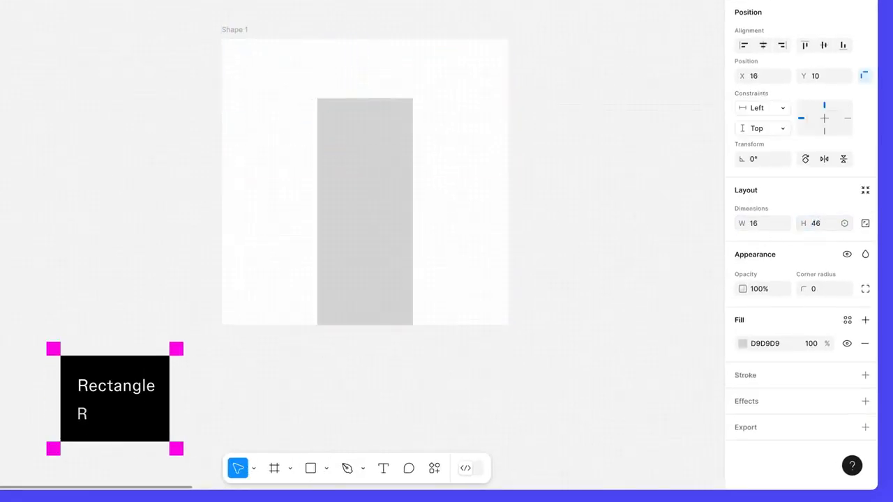
Move the rectangle up to Y 1 inside the frame and set its corner radius to 24.
{"action": "left_click_drag", "start_coordinate": [394, 245], "coordinate": [396, 188]}
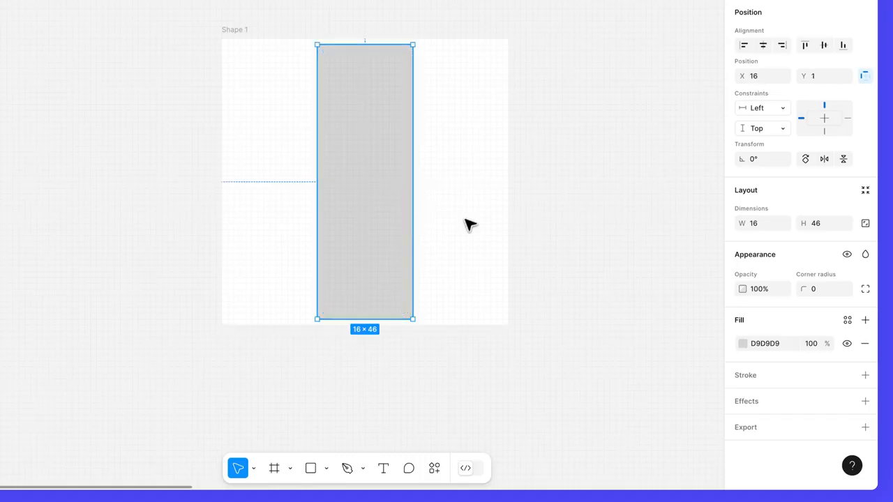
{"action": "left_click", "coordinate": [814, 285]}
{"action": "type", "text": "24"}
{"action": "key", "text": "Return"}
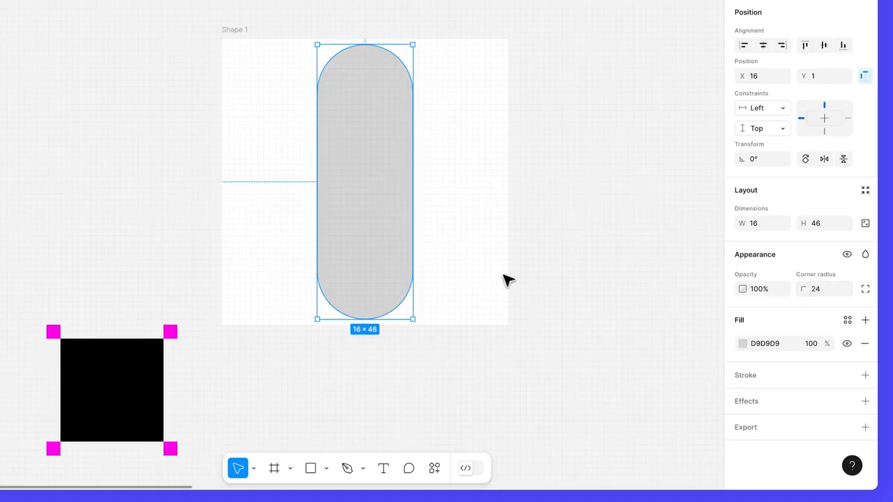
Place a copy of the rounded rectangle to its left and resize the copy to 15 × 29.
{"action": "left_click_drag", "start_coordinate": [399, 219], "coordinate": [328, 227]}
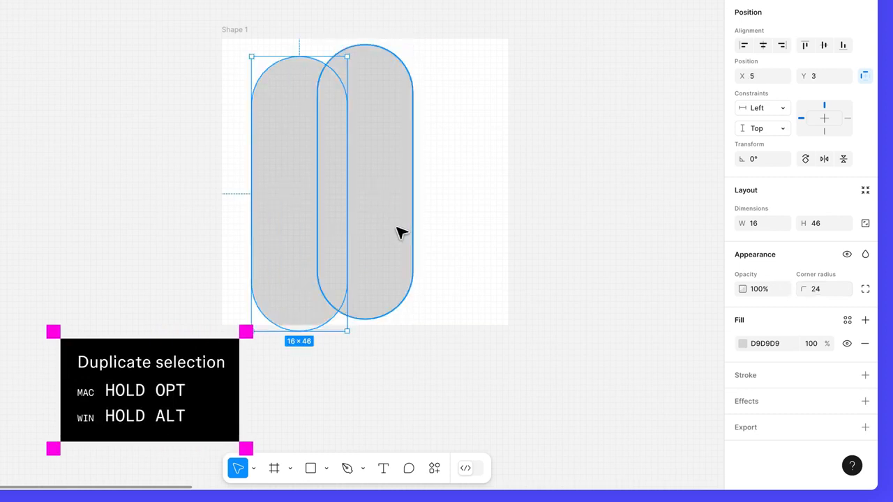
{"action": "left_click", "coordinate": [753, 227]}
{"action": "type", "text": "15"}
{"action": "key", "text": "Return"}
{"action": "left_click", "coordinate": [830, 221]}
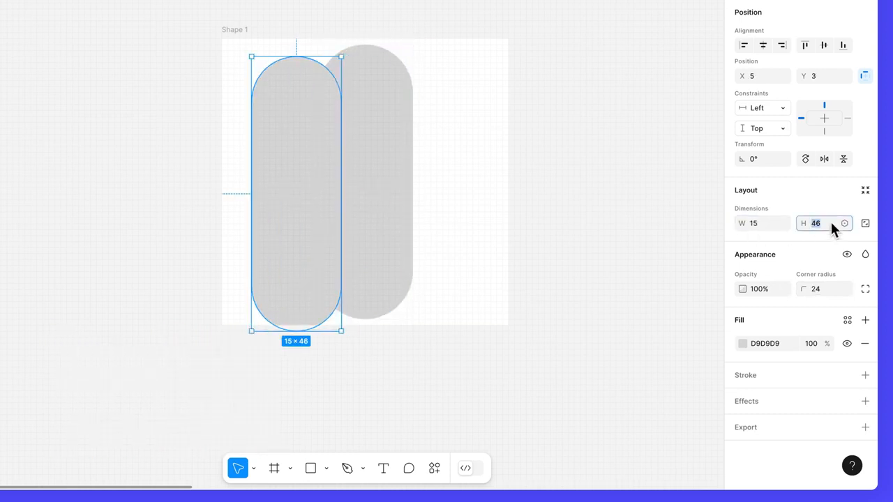
{"action": "type", "text": "29"}
{"action": "key", "text": "Return"}
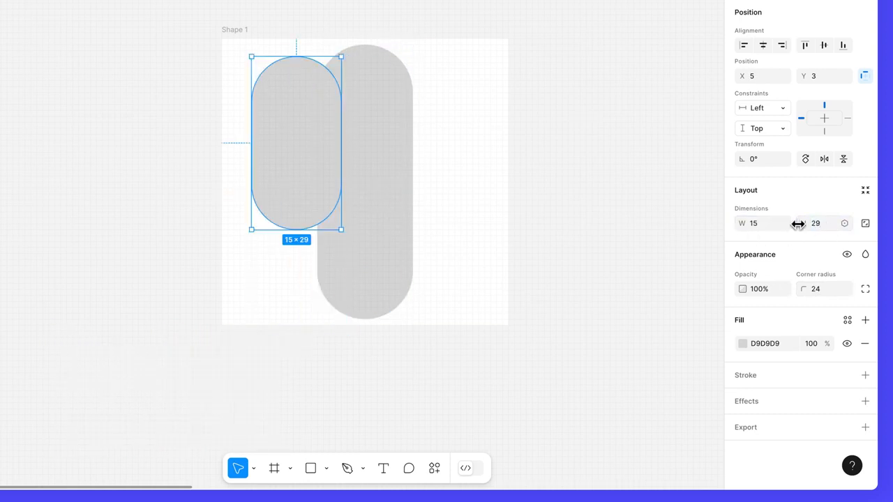
Move the shorter rounded rectangle to X 1, Y 18 and place a copy of it at X 32, Y 1.
{"action": "left_click_drag", "start_coordinate": [323, 168], "coordinate": [300, 259]}
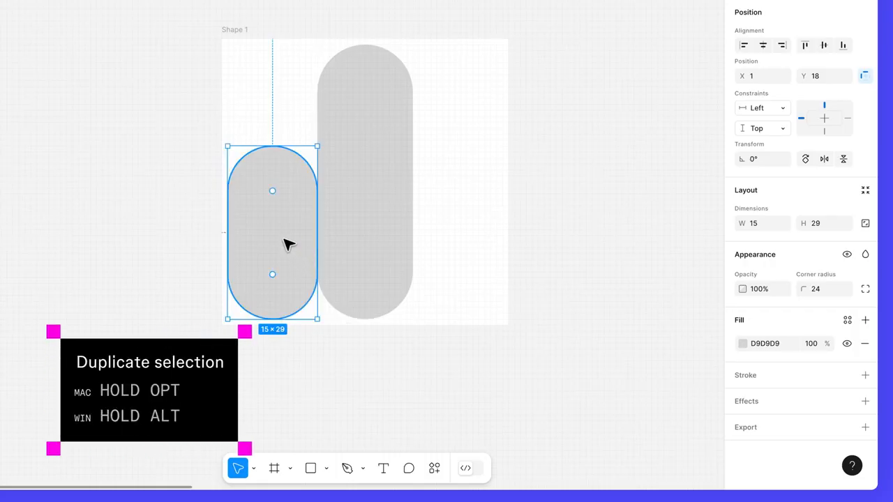
{"action": "left_click_drag", "start_coordinate": [281, 235], "coordinate": [457, 130]}
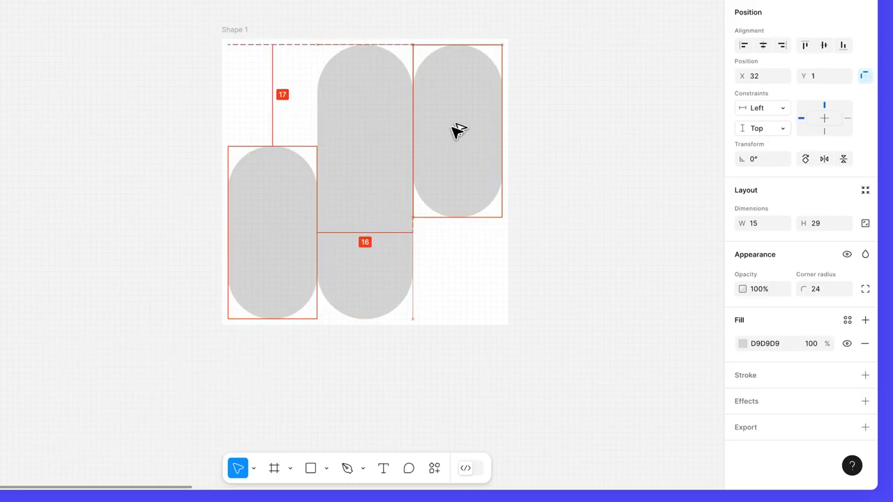
{"action": "left_click_drag", "start_coordinate": [457, 130], "coordinate": [456, 132]}
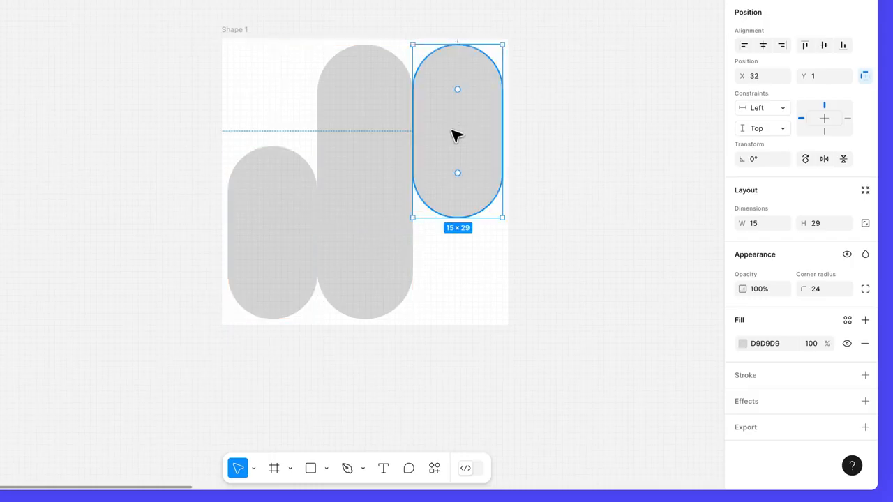
{"action": "left_click", "coordinate": [546, 301]}
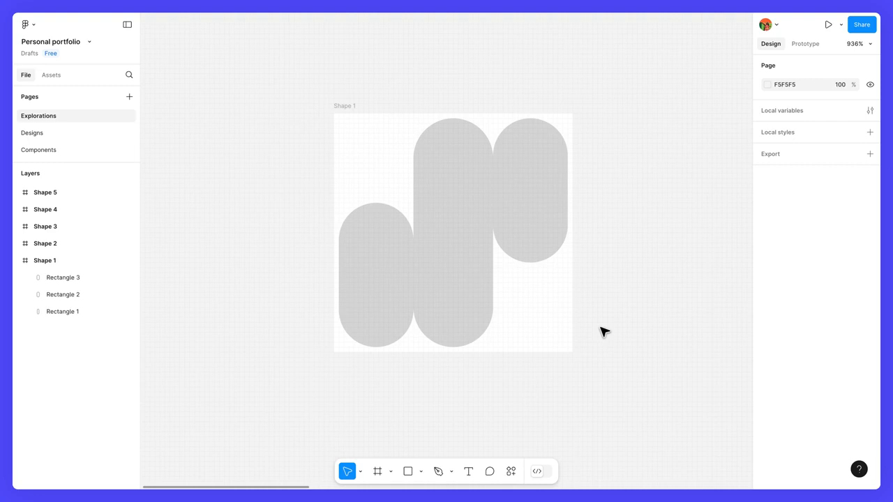
Try another fill color on all three rounded rectangles together, undo it and close the color picker.
{"action": "left_click", "coordinate": [539, 246]}
{"action": "left_click", "coordinate": [479, 270], "text": "shift"}
{"action": "left_click", "coordinate": [398, 283], "text": "shift"}
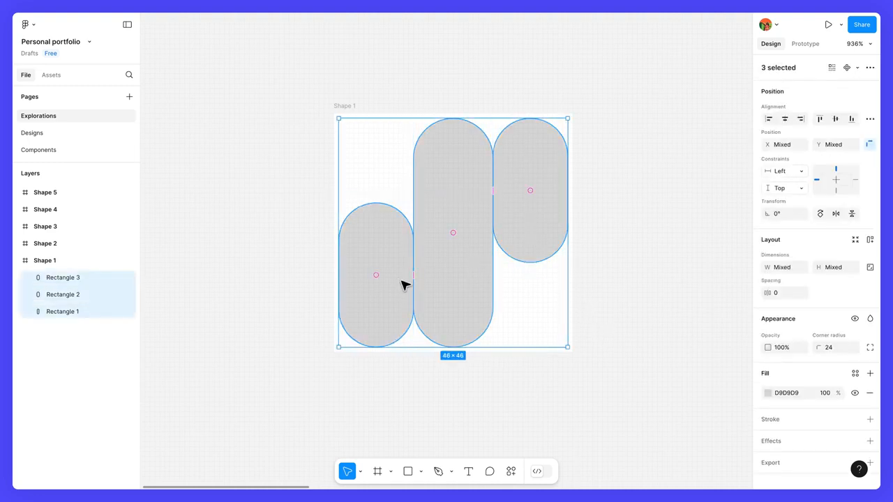
{"action": "left_click", "coordinate": [768, 393]}
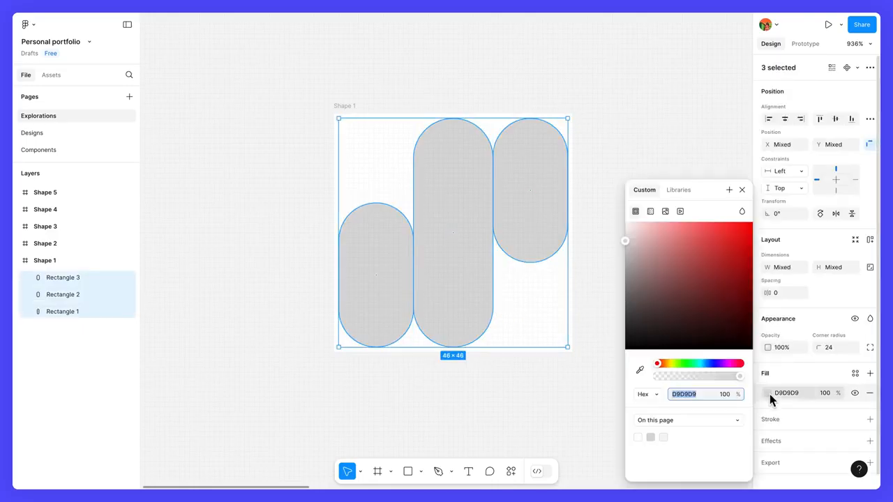
{"action": "mouse_move", "coordinate": [662, 233]}
{"action": "left_mouse_down"}
{"action": "mouse_move", "coordinate": [678, 223]}
{"action": "mouse_move", "coordinate": [662, 233]}
{"action": "left_mouse_up"}
{"action": "key", "text": "ctrl+z"}
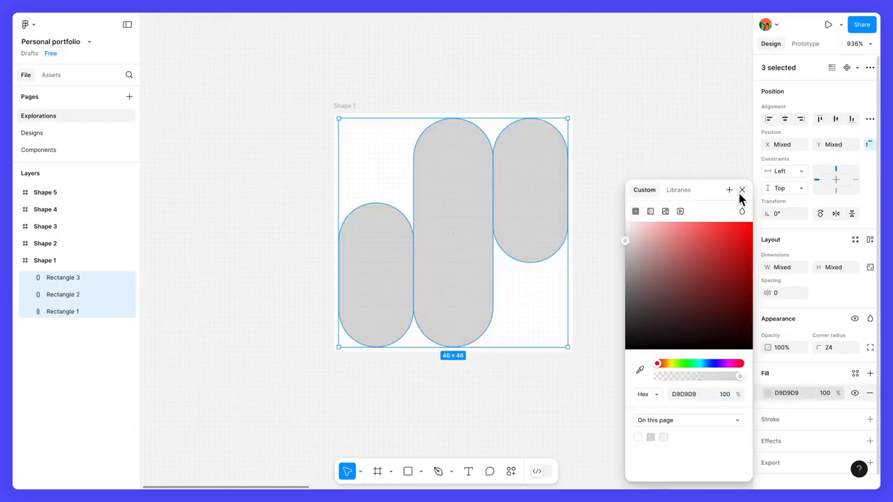
{"action": "left_click", "coordinate": [741, 191]}
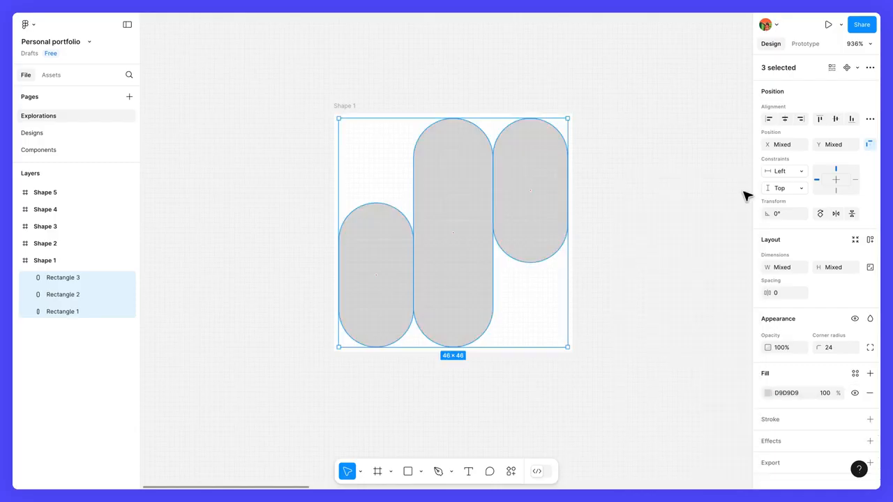
Add a stroke to the three rounded rectangles, remove it again and deselect them.
{"action": "left_click", "coordinate": [870, 419]}
{"action": "scroll", "coordinate": [836, 412], "scroll_direction": "down", "scroll_amount": 1}
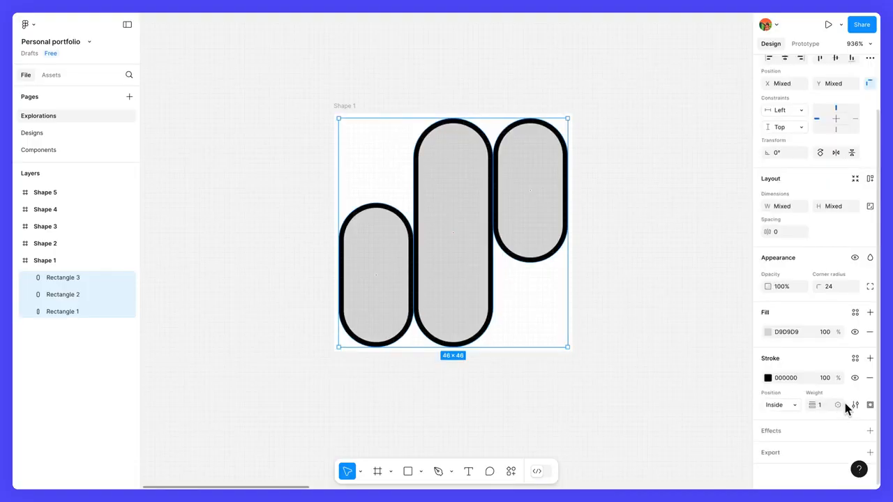
{"action": "left_click", "coordinate": [869, 377]}
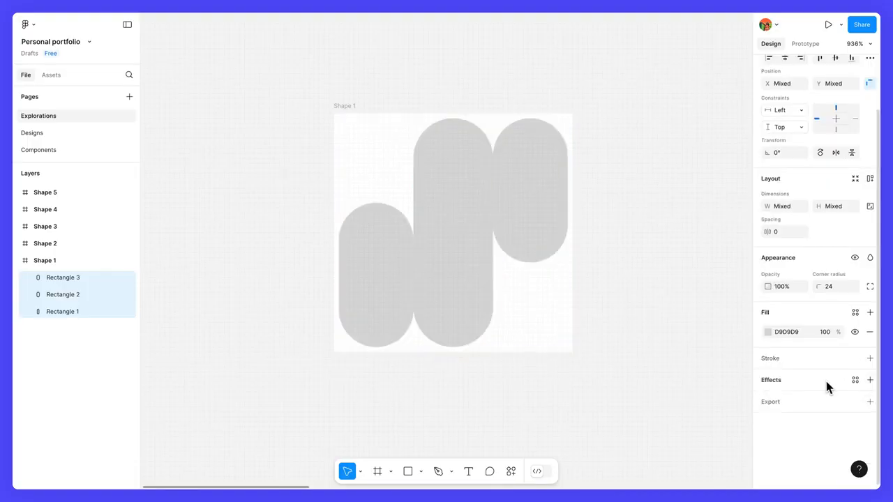
{"action": "left_click", "coordinate": [609, 307]}
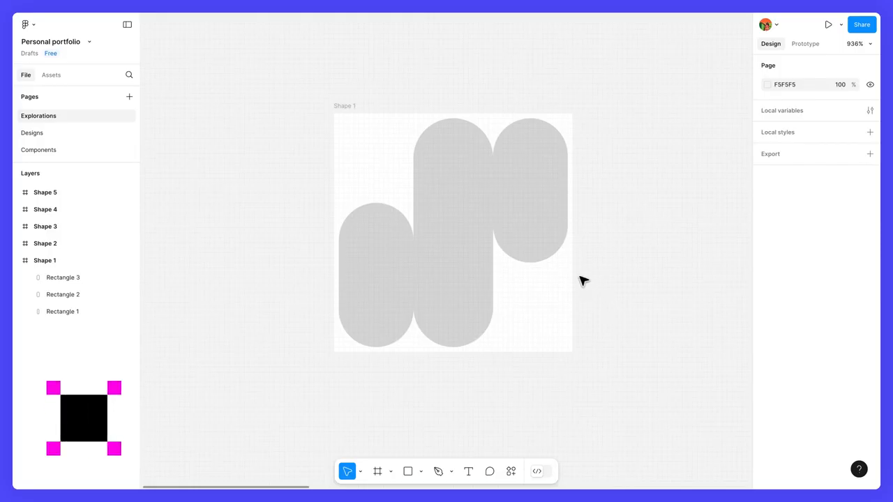
Combine the three rounded rectangles in Shape 1 into one shape with Union selection.
{"action": "left_click", "coordinate": [537, 229]}
{"action": "left_click", "coordinate": [464, 248], "text": "shift"}
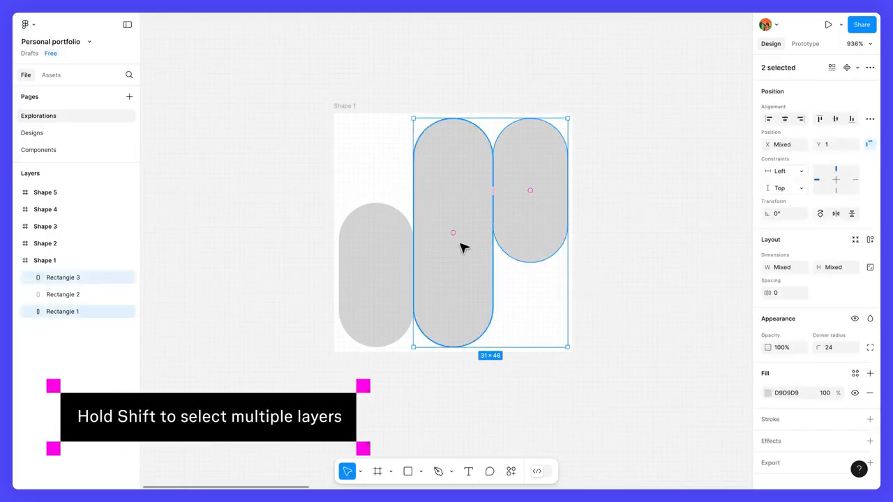
{"action": "left_click", "coordinate": [398, 272], "text": "shift"}
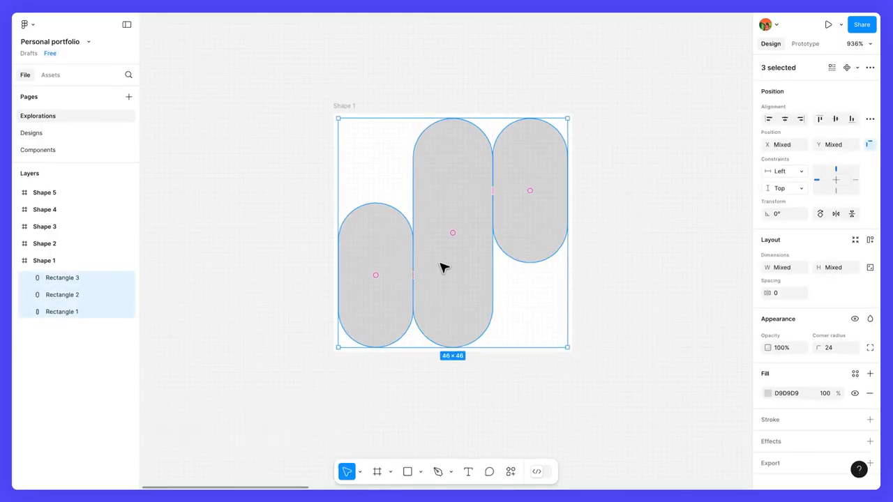
{"action": "left_click", "coordinate": [869, 67]}
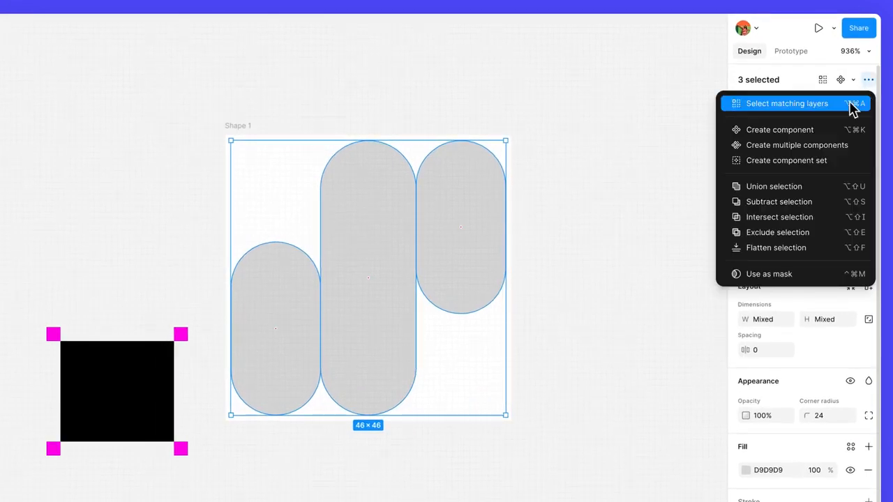
{"action": "left_click", "coordinate": [817, 193]}
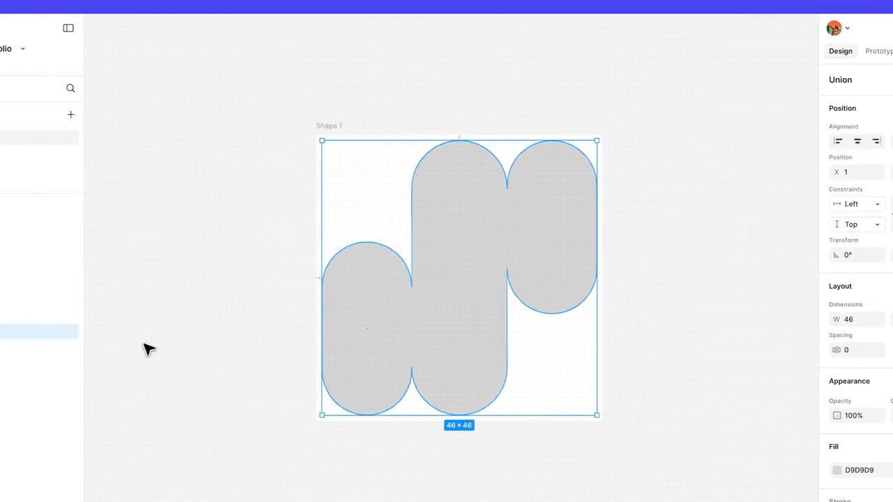
Expand the Union layer and inspect the Rectangle 2 and Rectangle 1 layers inside it.
{"action": "left_click", "coordinate": [39, 330]}
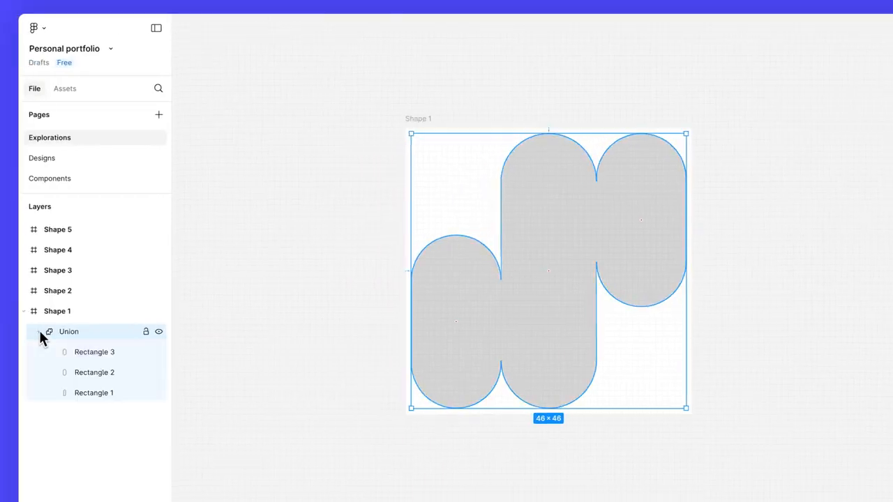
{"action": "left_click", "coordinate": [124, 372]}
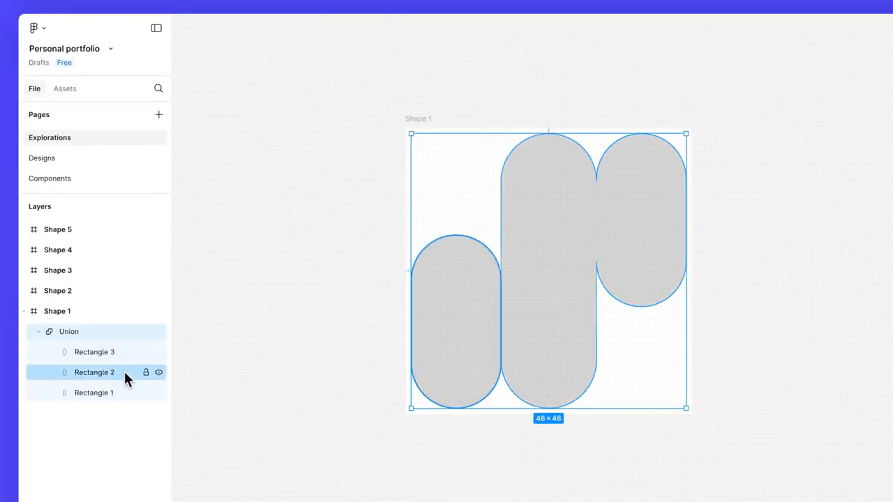
{"action": "left_click", "coordinate": [127, 394]}
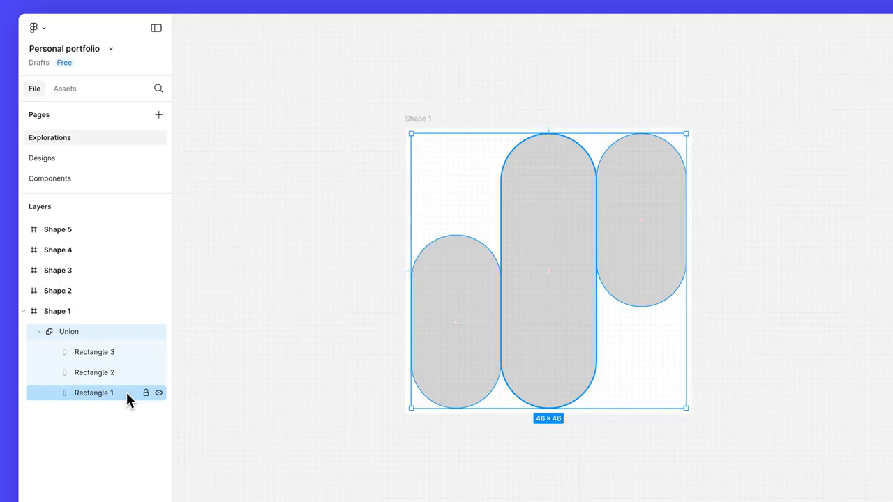
Try another fill color on the Union shape and undo the change.
{"action": "left_click", "coordinate": [769, 393]}
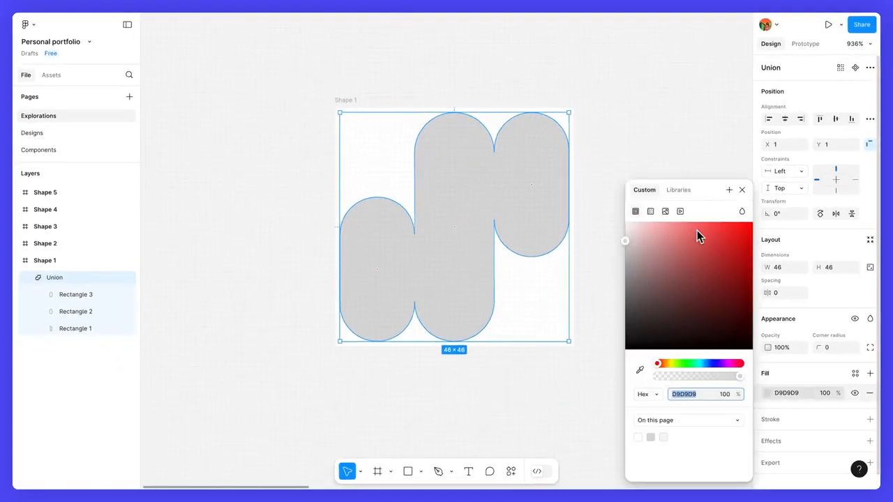
{"action": "left_click_drag", "start_coordinate": [697, 230], "coordinate": [690, 254]}
{"action": "key", "text": "ctrl+z"}
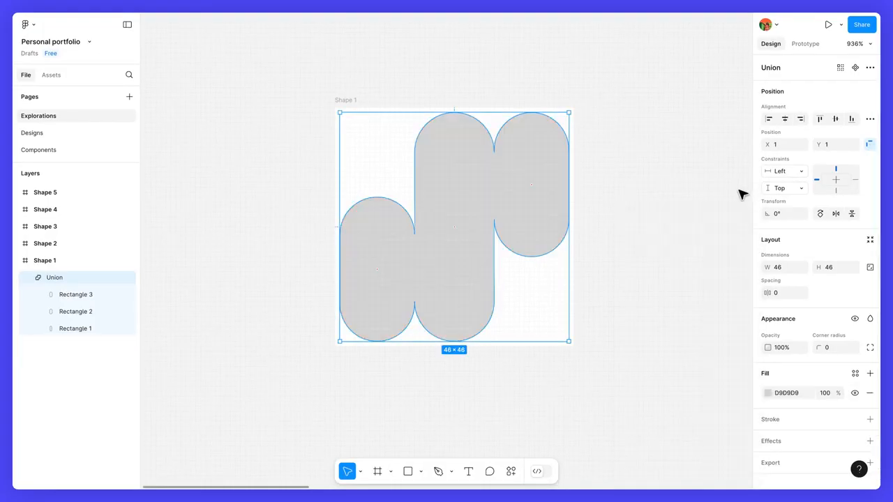
Rename the Shape 1 frame to Inchworm.
{"action": "double_click", "coordinate": [353, 101]}
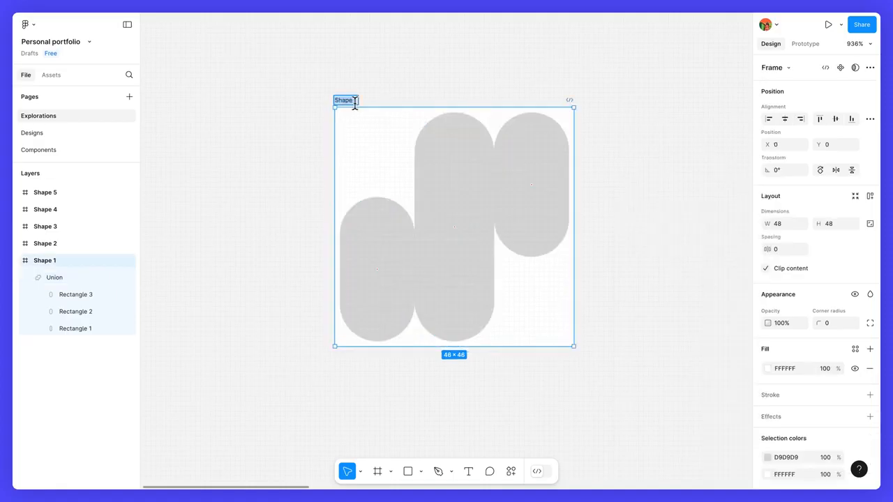
{"action": "type", "text": "Inchworm"}
{"action": "key", "text": "Return"}
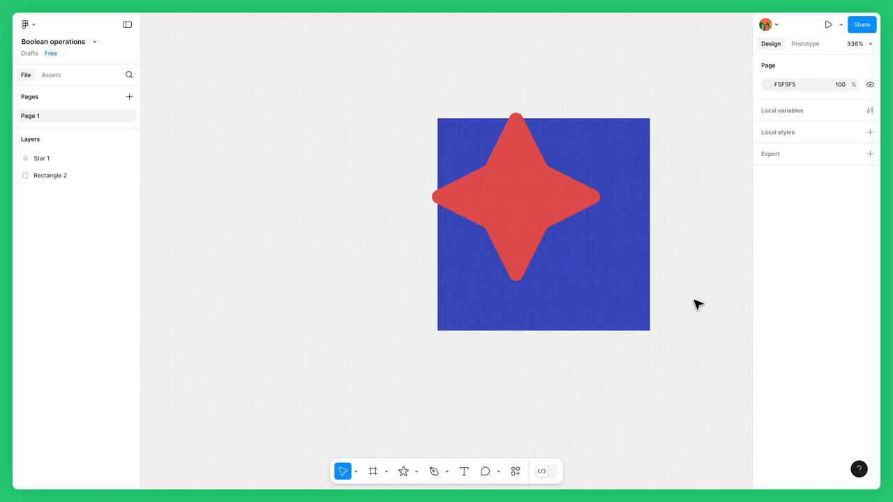
Select the red star and the blue square and cut the star out with Subtract selection.
{"action": "left_click_drag", "start_coordinate": [697, 304], "coordinate": [517, 142]}
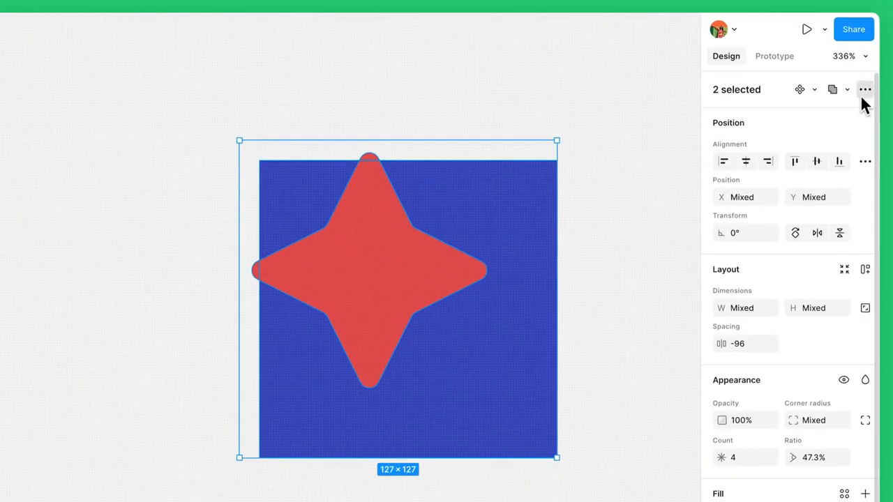
{"action": "left_click", "coordinate": [870, 67]}
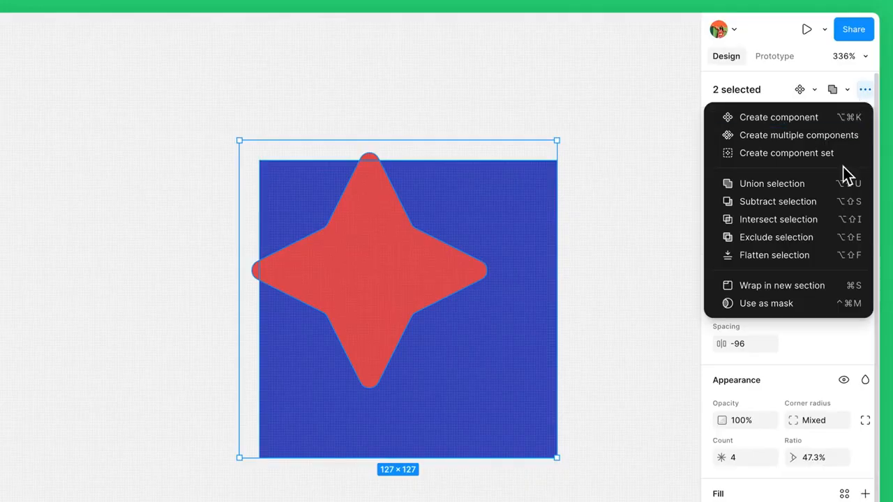
{"action": "left_click", "coordinate": [827, 201]}
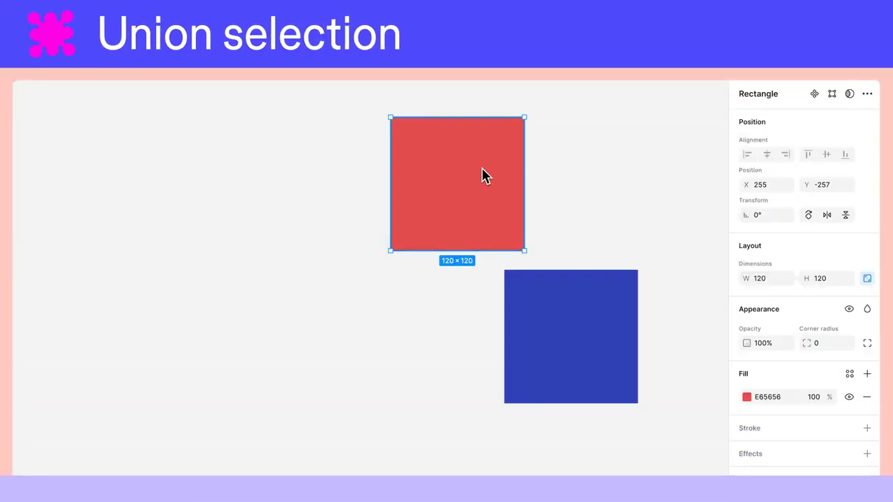
Overlap the red square with the blue square and combine both with Union selection.
{"action": "left_click_drag", "start_coordinate": [484, 175], "coordinate": [534, 255]}
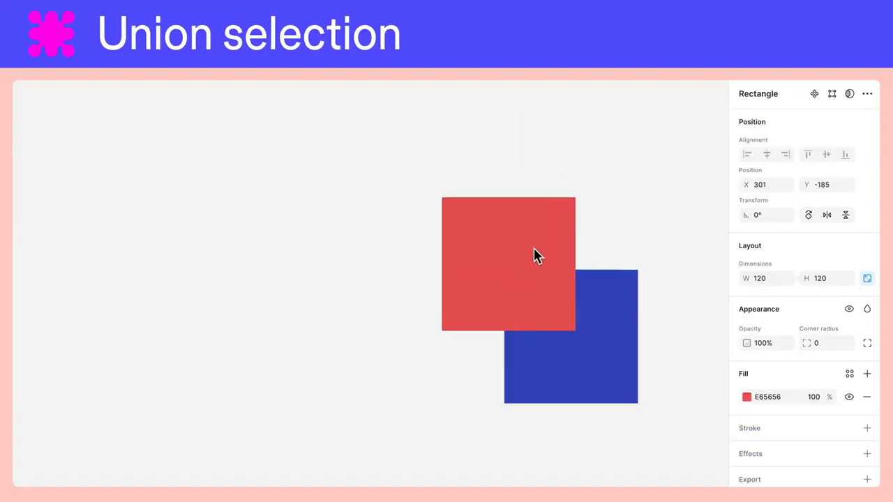
{"action": "left_click", "coordinate": [612, 300], "text": "shift"}
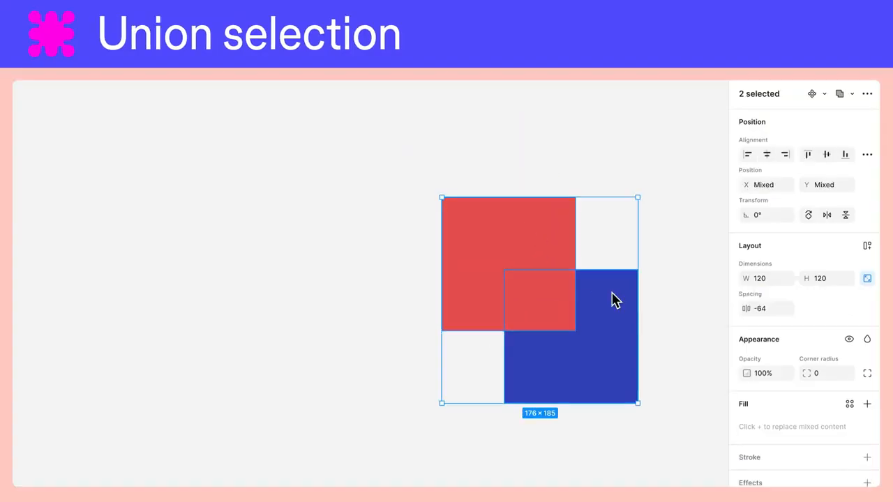
{"action": "left_click", "coordinate": [851, 93]}
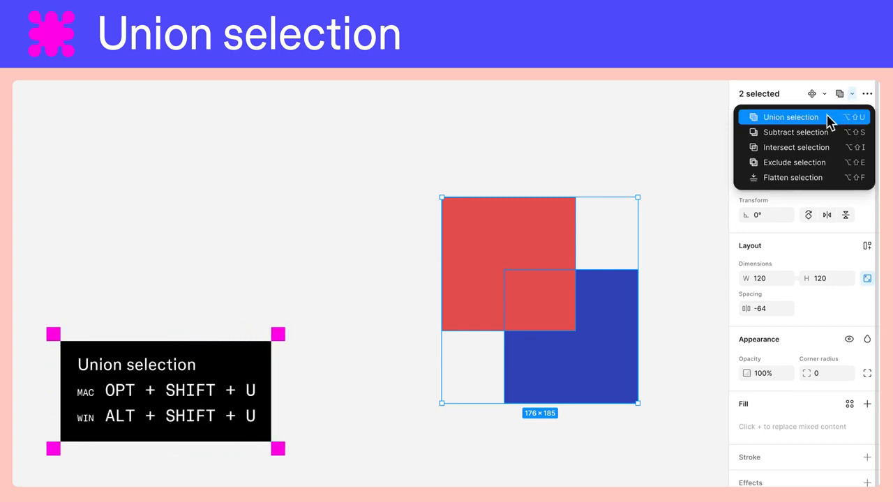
{"action": "left_click", "coordinate": [829, 122]}
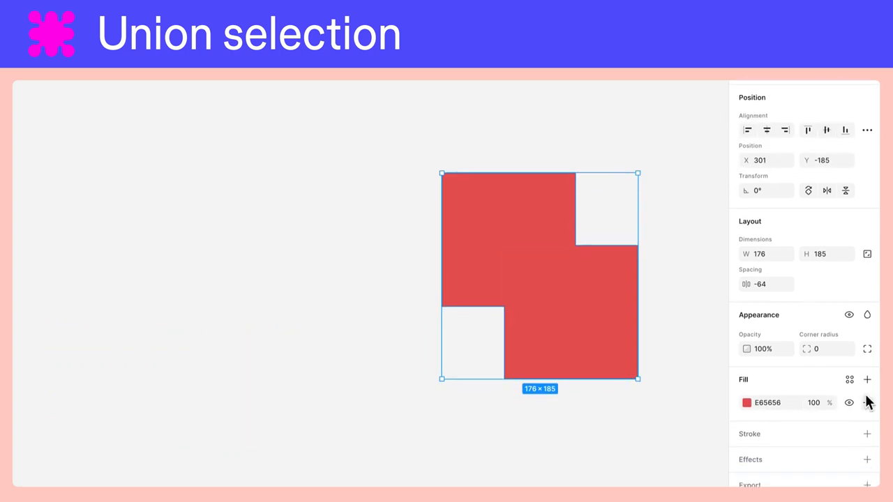
Add a black stroke of weight 3 to the union of the two squares and deselect it.
{"action": "left_click", "coordinate": [867, 458]}
{"action": "left_click", "coordinate": [808, 468]}
{"action": "type", "text": "3"}
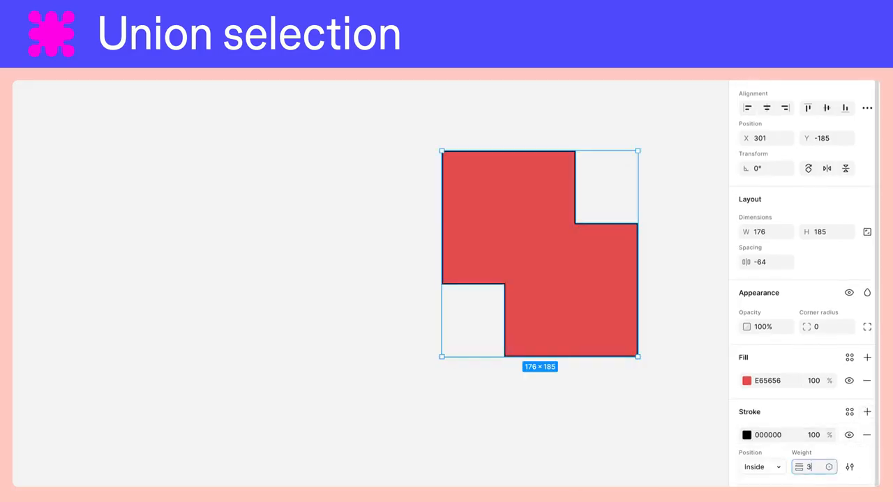
{"action": "key", "text": "Return"}
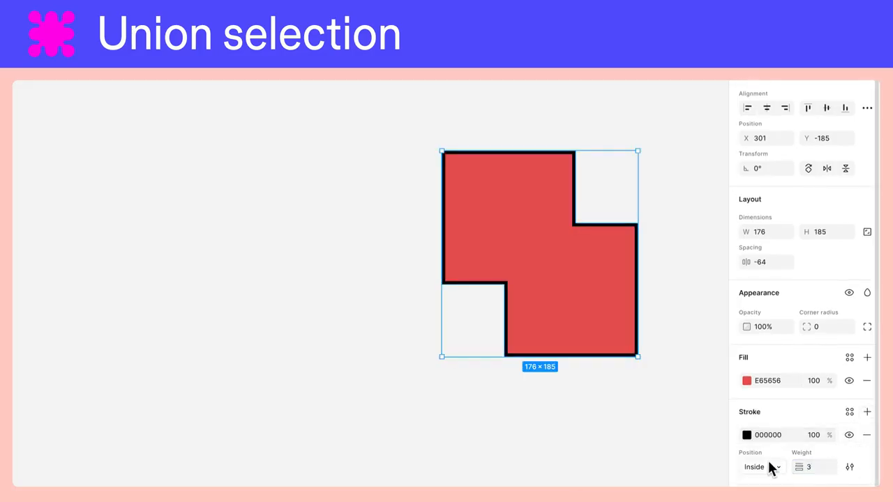
{"action": "left_click", "coordinate": [691, 382]}
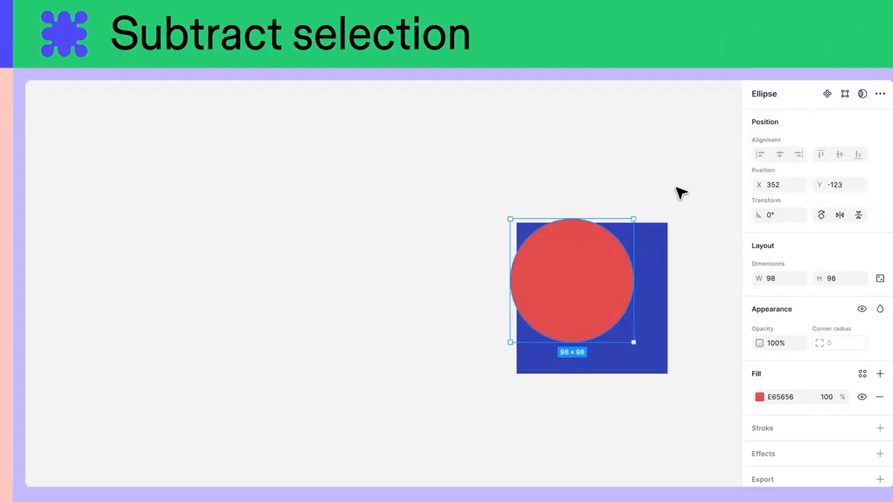
Cut the red circle out of the blue square with Subtract selection.
{"action": "left_click_drag", "start_coordinate": [663, 188], "coordinate": [584, 294]}
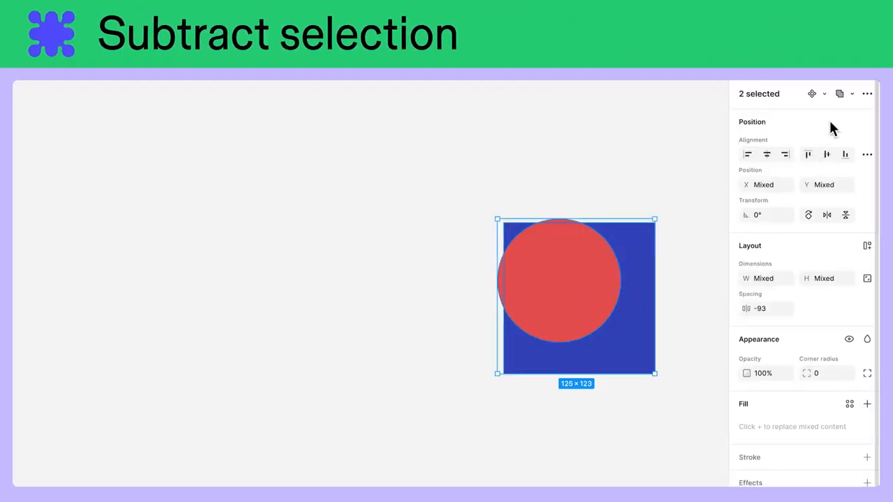
{"action": "left_click", "coordinate": [851, 95]}
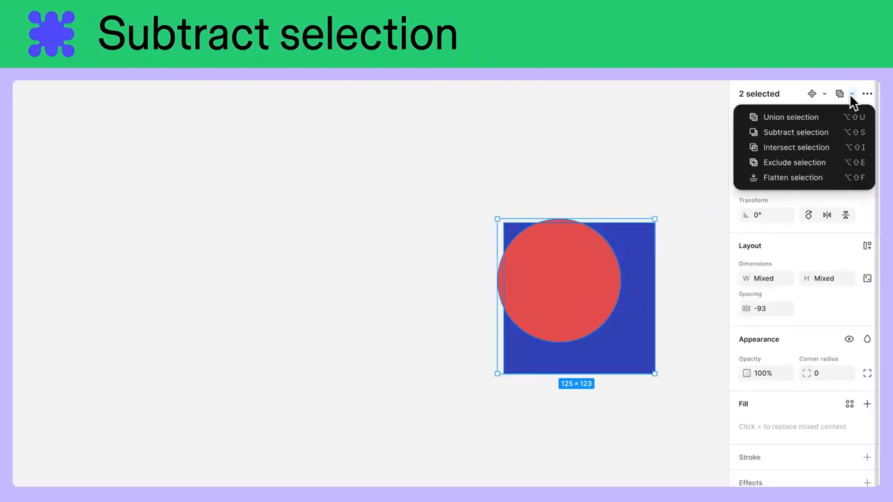
{"action": "left_click", "coordinate": [837, 134]}
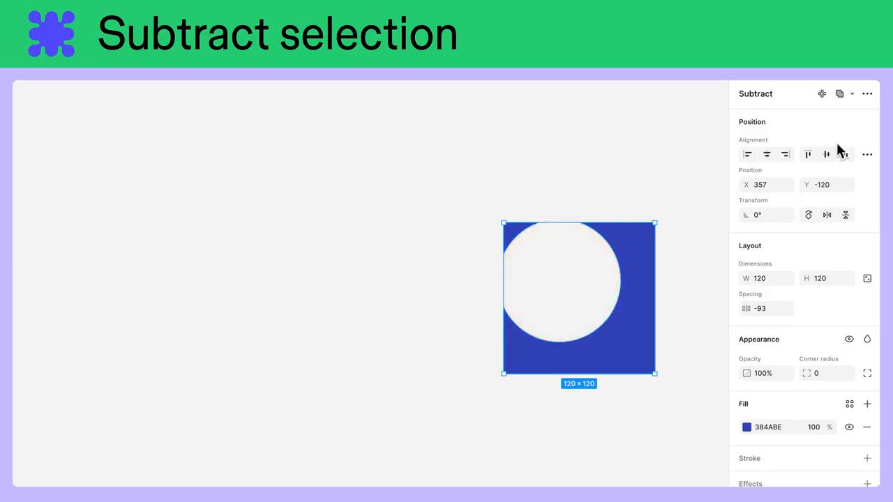
Add a black stroke of weight 4 to the subtracted square and deselect it.
{"action": "left_click", "coordinate": [865, 394]}
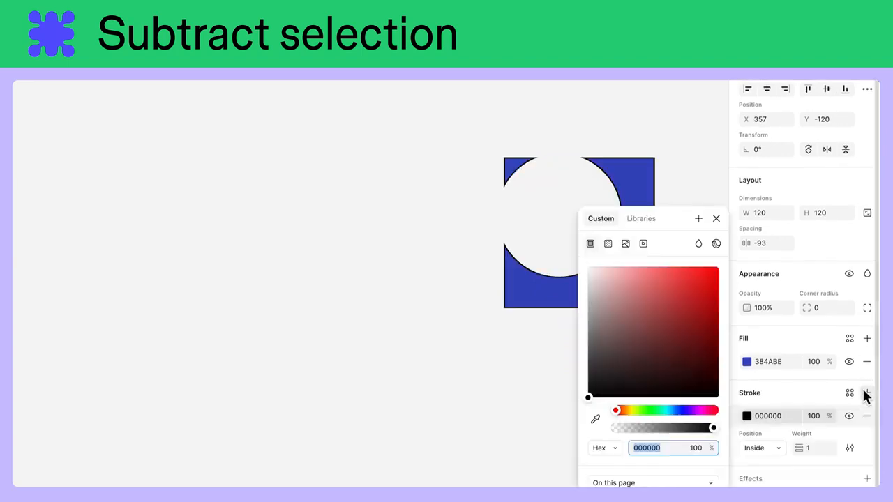
{"action": "left_click_drag", "start_coordinate": [804, 451], "coordinate": [810, 452]}
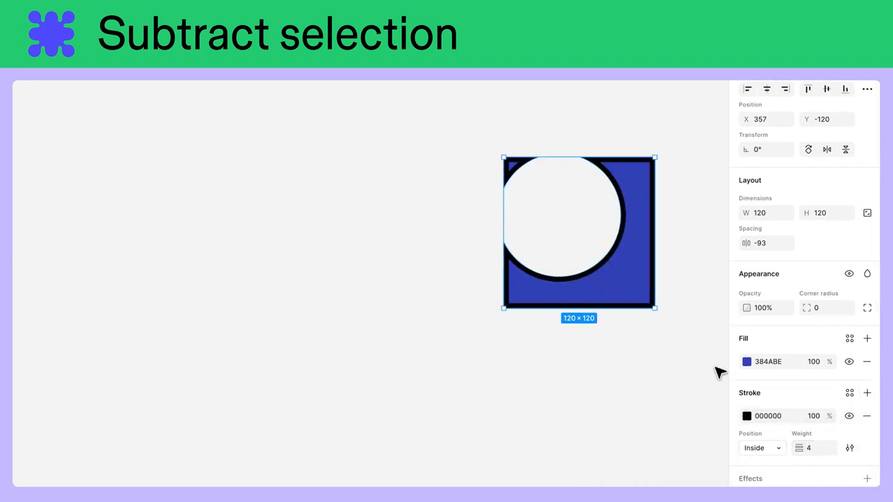
{"action": "left_click", "coordinate": [696, 252]}
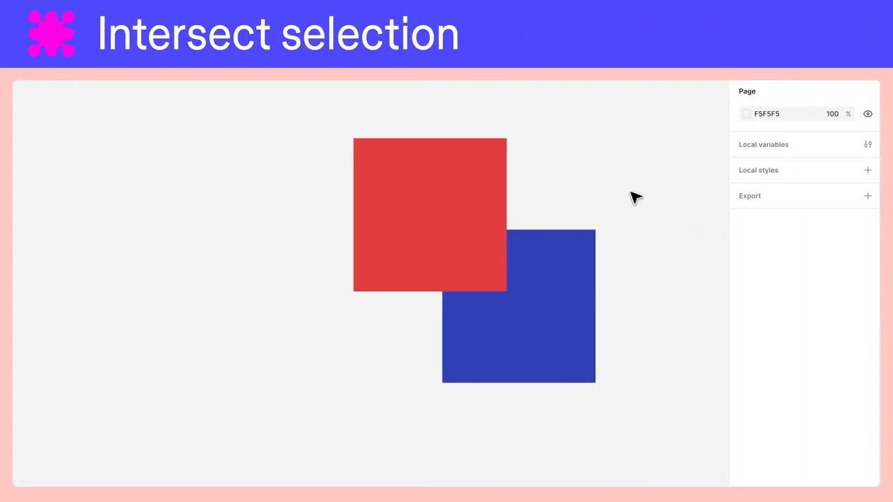
Apply Intersect selection to the red and blue squares, and move Rectangle 2 inside the Intersect layer up to overlap Rectangle 1.
{"action": "left_click_drag", "start_coordinate": [631, 159], "coordinate": [458, 331]}
{"action": "left_click", "coordinate": [867, 94]}
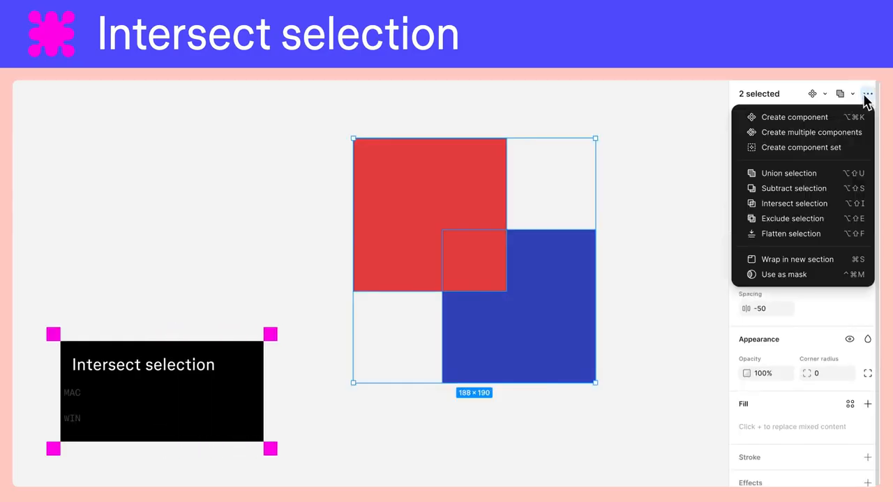
{"action": "left_click", "coordinate": [832, 203]}
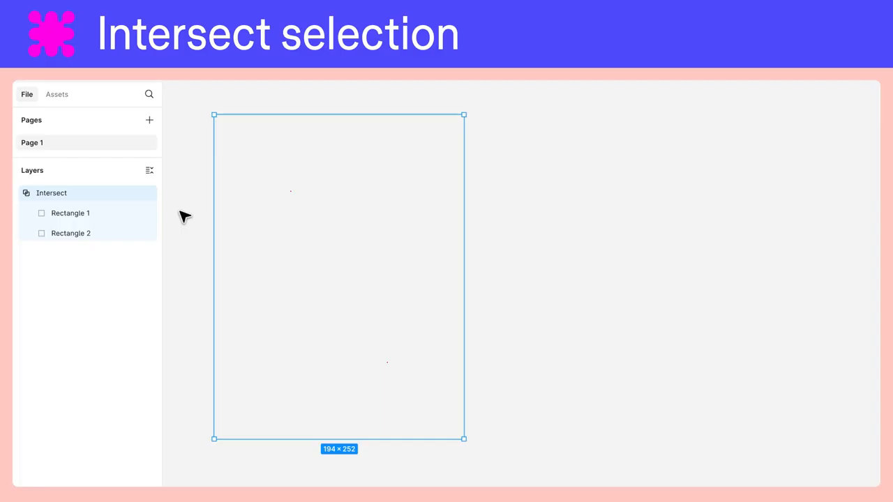
{"action": "left_click", "coordinate": [114, 232]}
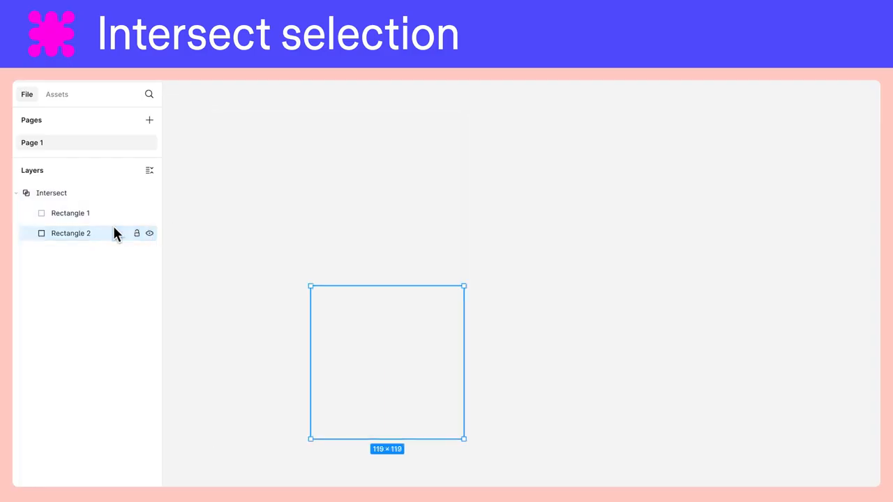
{"action": "left_click_drag", "start_coordinate": [363, 349], "coordinate": [343, 259]}
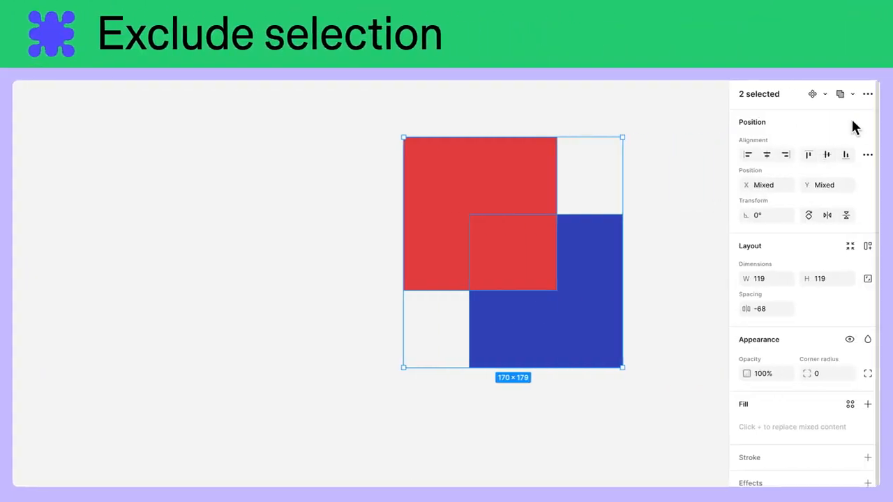
Combine the red and blue squares with Exclude selection and add a black stroke of weight 6 to the result.
{"action": "left_click", "coordinate": [868, 93]}
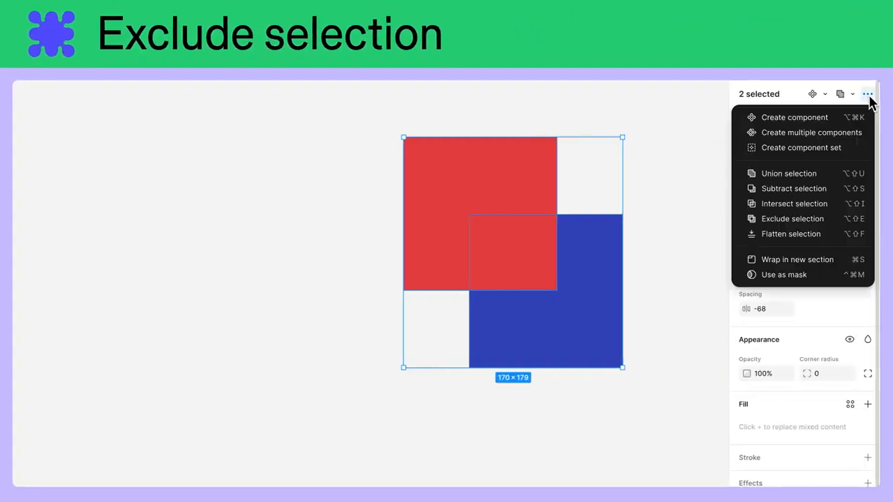
{"action": "left_click", "coordinate": [831, 219]}
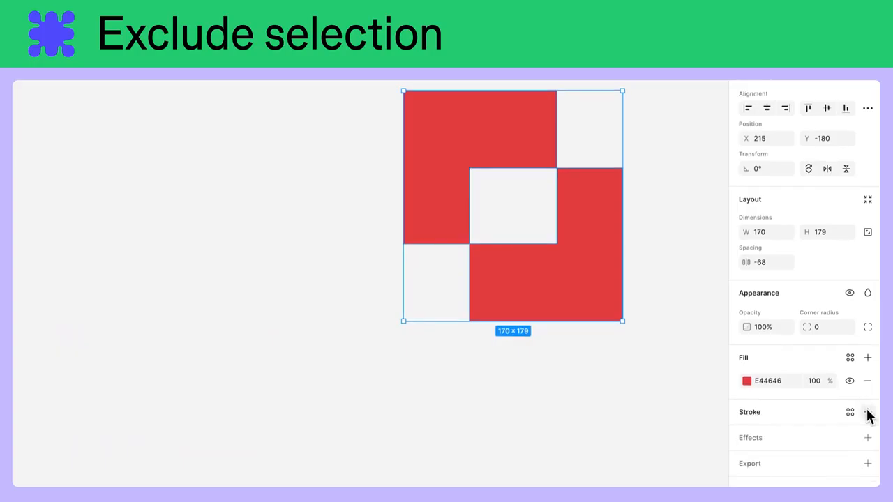
{"action": "left_click", "coordinate": [868, 415]}
{"action": "left_click_drag", "start_coordinate": [807, 454], "coordinate": [811, 467]}
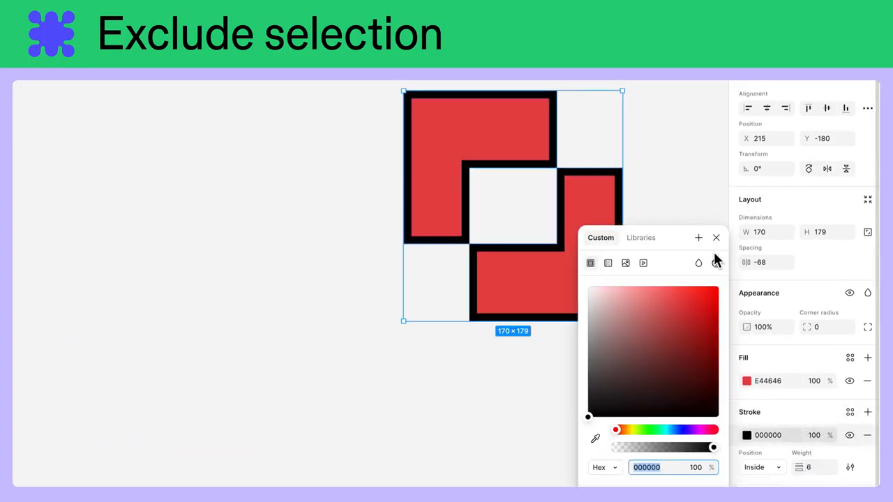
{"action": "left_click", "coordinate": [715, 238]}
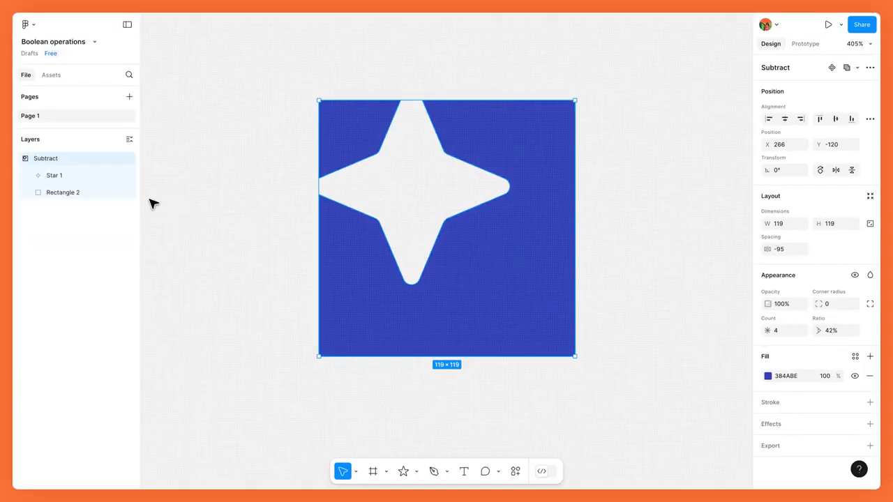
Move Star 1 inside the Subtract layer to the square's upper-right corner and shrink it to about 83 × 83.
{"action": "left_click", "coordinate": [114, 175]}
{"action": "left_click_drag", "start_coordinate": [416, 208], "coordinate": [520, 196]}
{"action": "left_click_drag", "start_coordinate": [544, 285], "coordinate": [539, 242]}
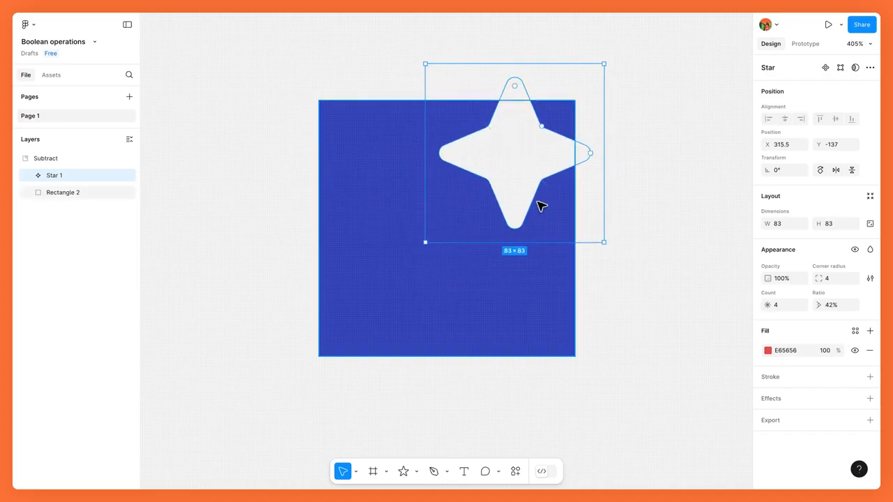
Place a duplicate of the star over the square's lower-left area and enlarge the original star at the upper right.
{"action": "key", "text": "ctrl+d"}
{"action": "left_click_drag", "start_coordinate": [532, 176], "coordinate": [386, 293]}
{"action": "left_click", "coordinate": [524, 194]}
{"action": "left_click_drag", "start_coordinate": [514, 228], "coordinate": [516, 282]}
{"action": "left_click", "coordinate": [602, 326]}
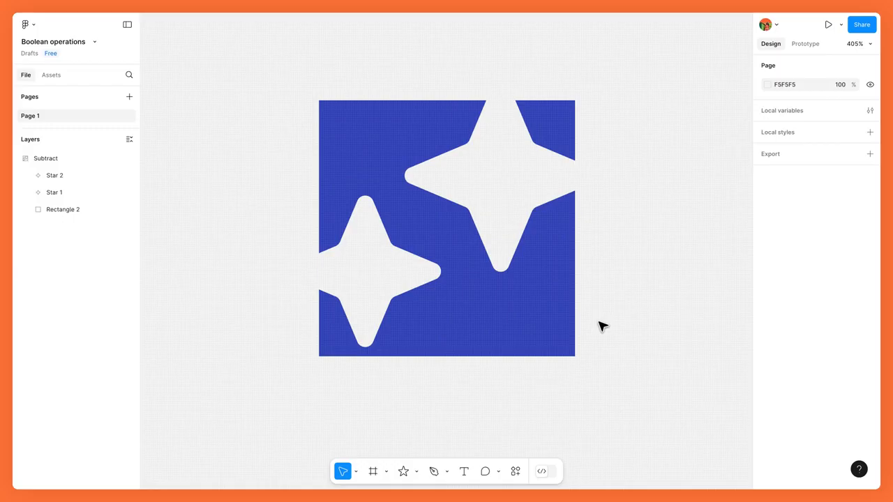
Change the fill color of Star 2 inside the Subtract layer to E62B2B.
{"action": "left_click", "coordinate": [104, 179]}
{"action": "left_click", "coordinate": [768, 351]}
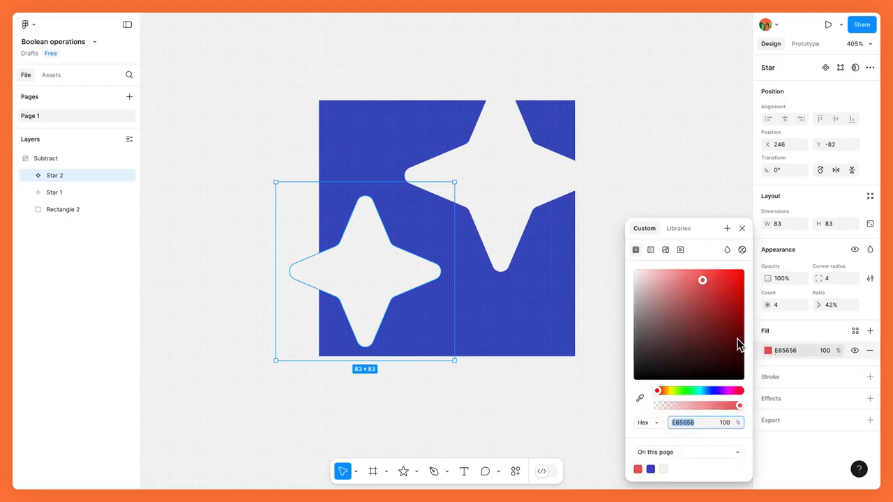
{"action": "left_click_drag", "start_coordinate": [723, 308], "coordinate": [724, 285]}
{"action": "left_click", "coordinate": [742, 228]}
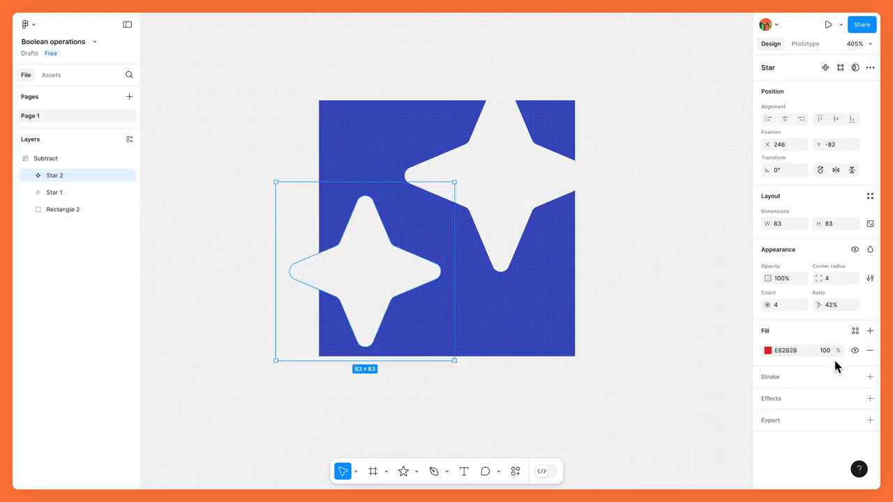
Add a black inside stroke of weight 1 to Star 2 and deselect it.
{"action": "left_click", "coordinate": [870, 376]}
{"action": "left_click", "coordinate": [741, 228]}
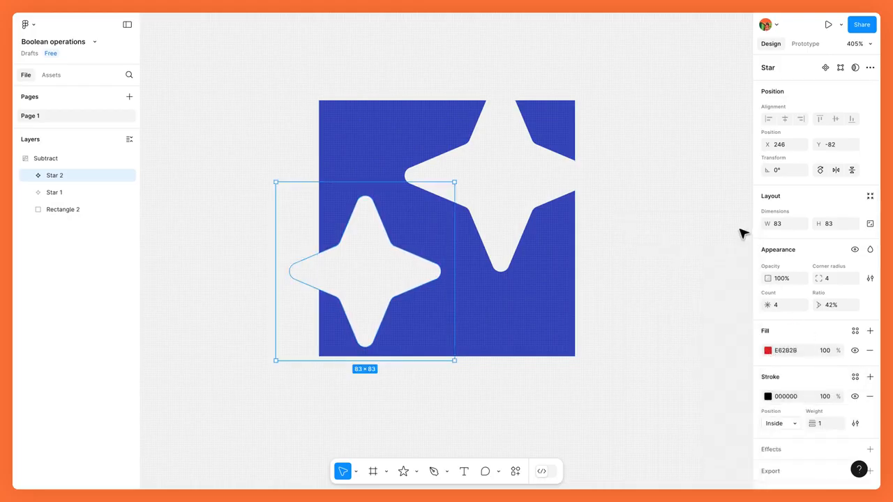
{"action": "left_click", "coordinate": [647, 244]}
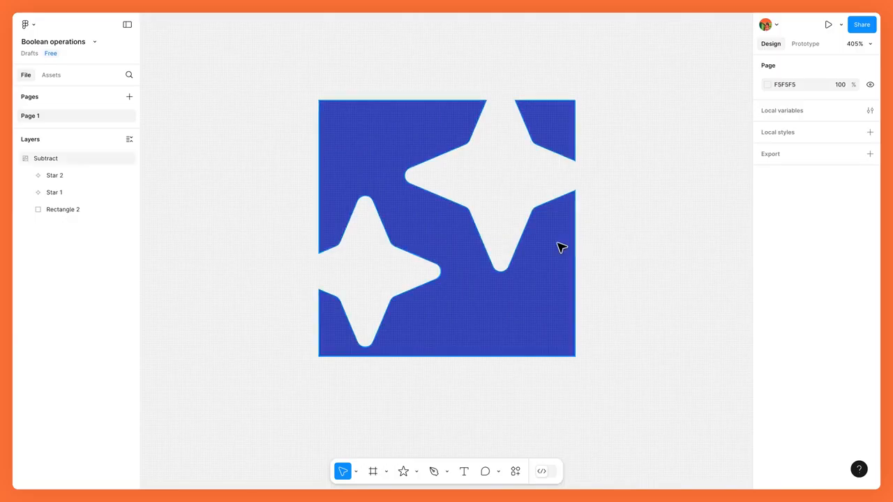
Ungroup the Subtract layer to separate the two stars from the blue square.
{"action": "left_click", "coordinate": [559, 246]}
{"action": "right_click", "coordinate": [560, 246]}
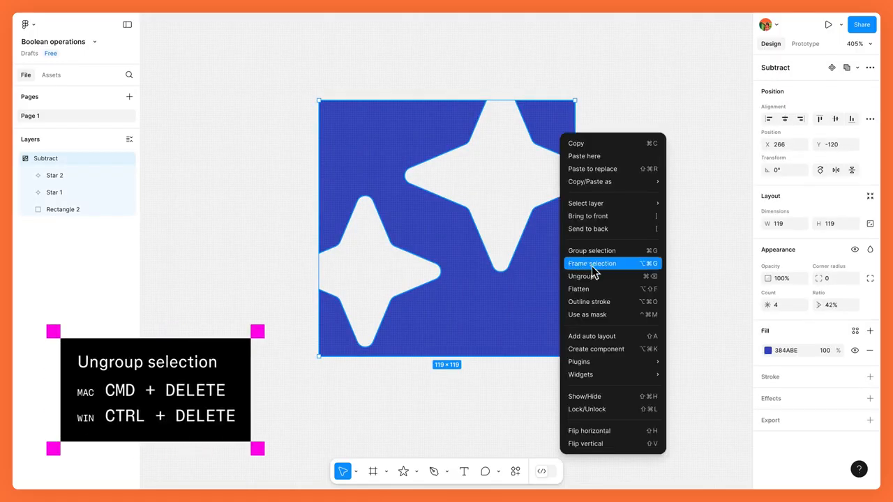
{"action": "left_click", "coordinate": [605, 281]}
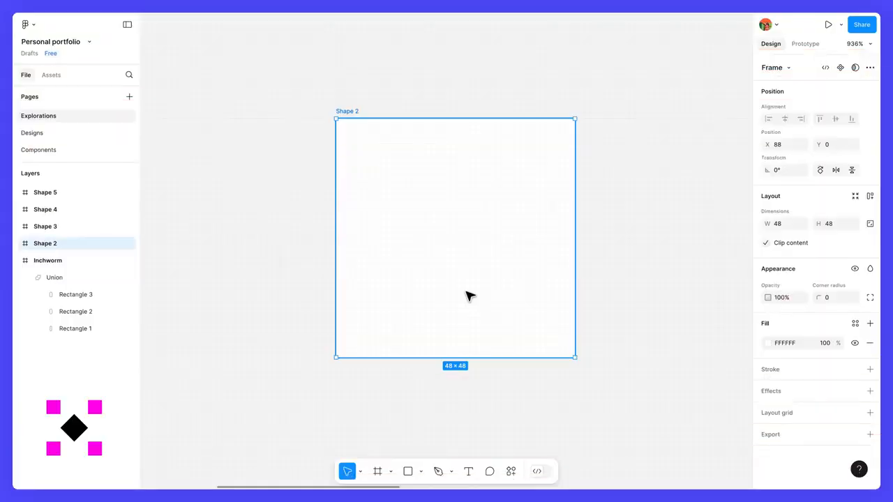
Draw a rectangle of about 38 × 38 inside the Shape 2 frame of the Personal portfolio file.
{"action": "left_click", "coordinate": [408, 471]}
{"action": "left_click_drag", "start_coordinate": [356, 139], "coordinate": [545, 327]}
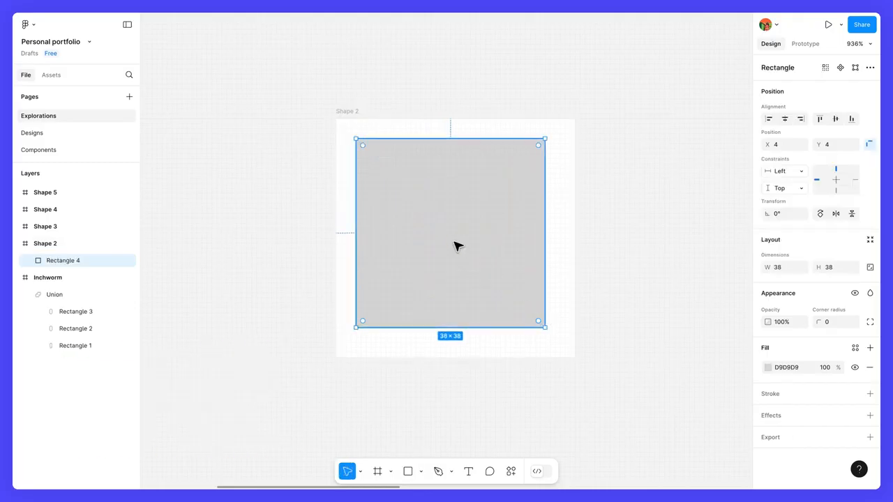
Center the square in the Shape 2 frame and place a circle of about 16 × 16 at its center.
{"action": "mouse_move", "coordinate": [456, 247]}
{"action": "left_mouse_down"}
{"action": "mouse_move", "coordinate": [468, 258]}
{"action": "mouse_move", "coordinate": [462, 252]}
{"action": "left_mouse_up"}
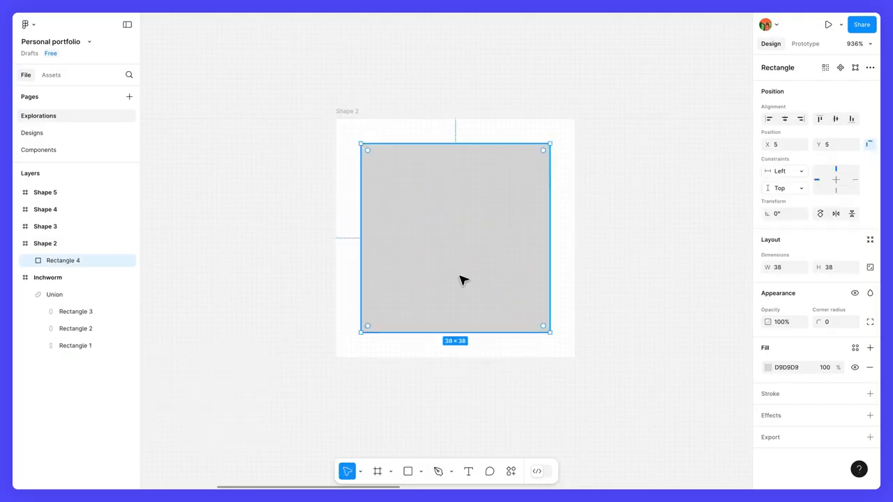
{"action": "left_click", "coordinate": [420, 472]}
{"action": "left_click", "coordinate": [439, 407]}
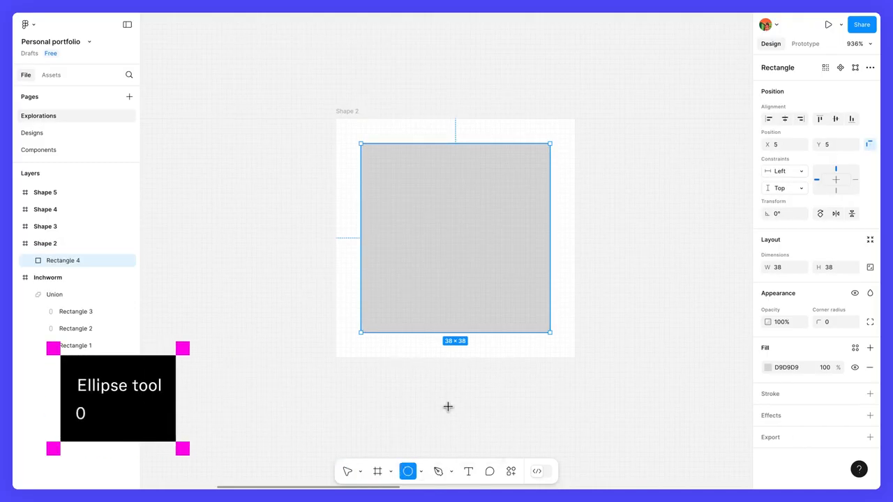
{"action": "left_click_drag", "start_coordinate": [410, 188], "coordinate": [481, 265]}
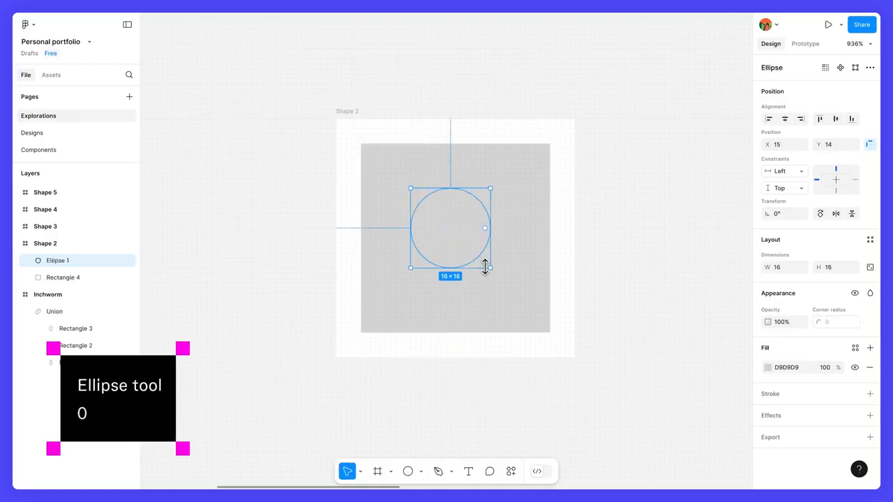
{"action": "mouse_move", "coordinate": [454, 237]}
{"action": "left_mouse_down"}
{"action": "mouse_move", "coordinate": [468, 247]}
{"action": "mouse_move", "coordinate": [461, 249]}
{"action": "left_mouse_up"}
Subtract the circle from the square in the Shape 2 frame.
{"action": "left_click", "coordinate": [528, 179], "text": "shift"}
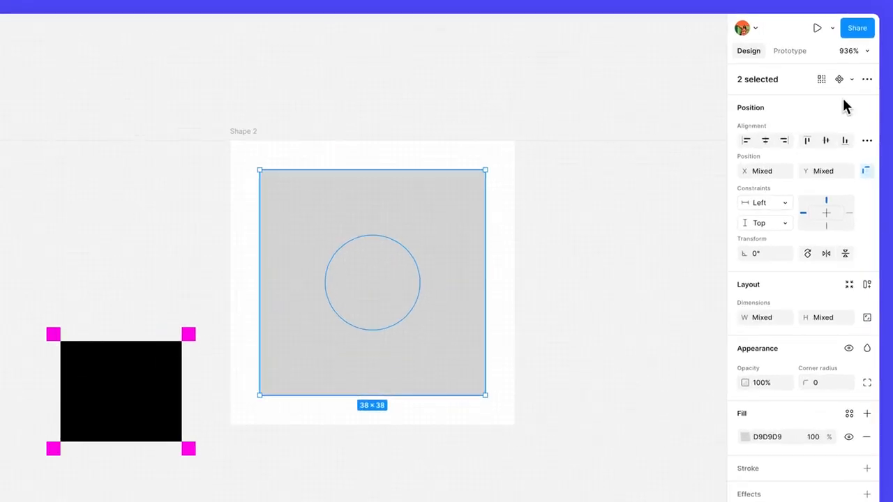
{"action": "left_click", "coordinate": [869, 67]}
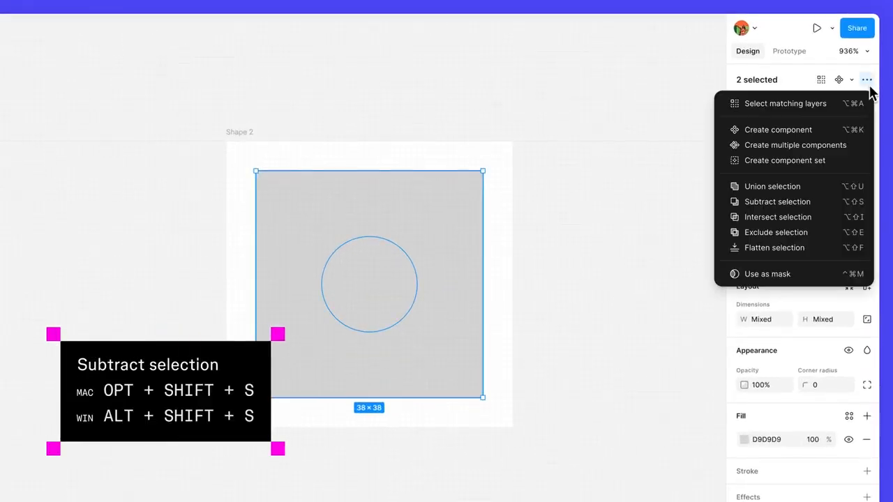
{"action": "left_click", "coordinate": [822, 204]}
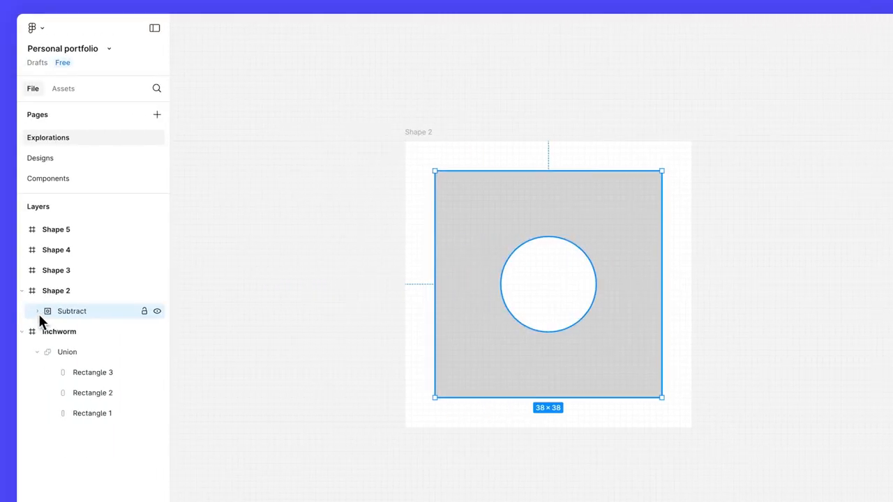
Expand the Subtract layer, try moving Ellipse 1 over the square's right edge, and undo the move.
{"action": "left_click", "coordinate": [38, 313]}
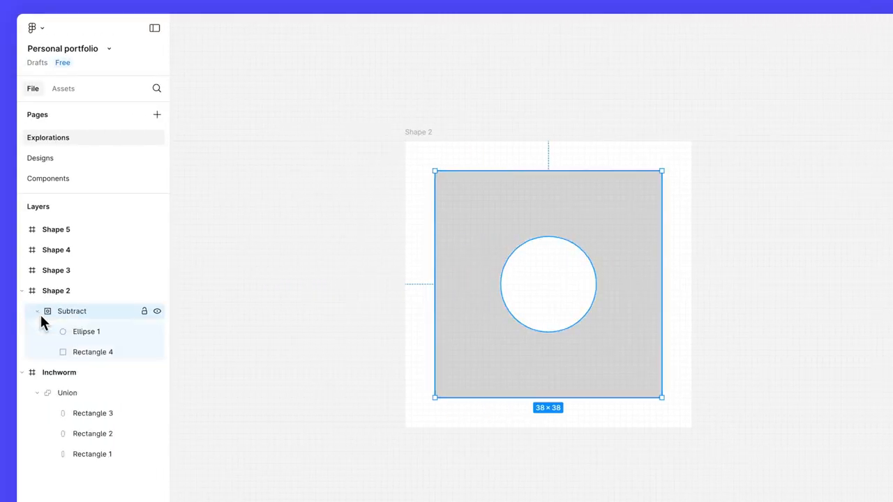
{"action": "left_click", "coordinate": [110, 330]}
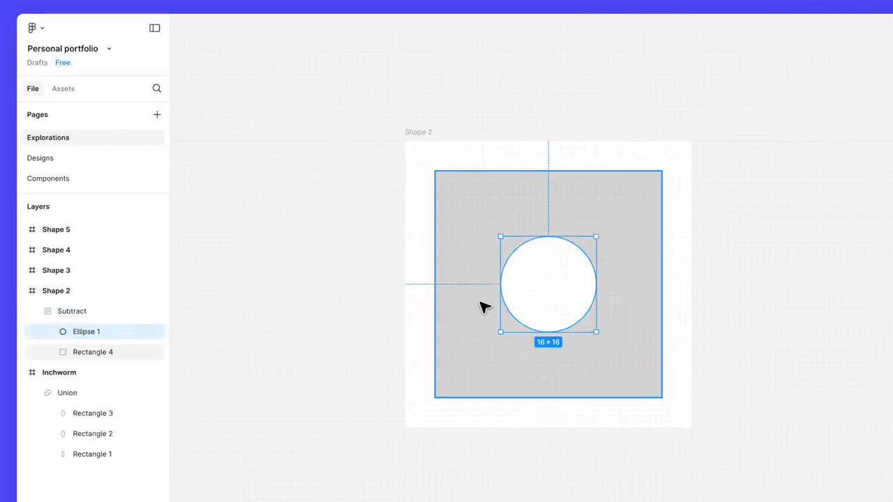
{"action": "left_click_drag", "start_coordinate": [534, 299], "coordinate": [609, 285]}
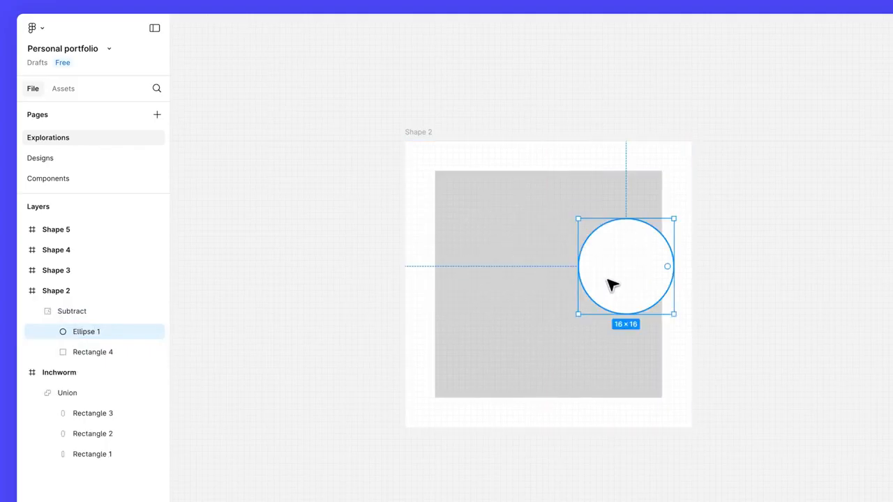
{"action": "key", "text": "ctrl+z"}
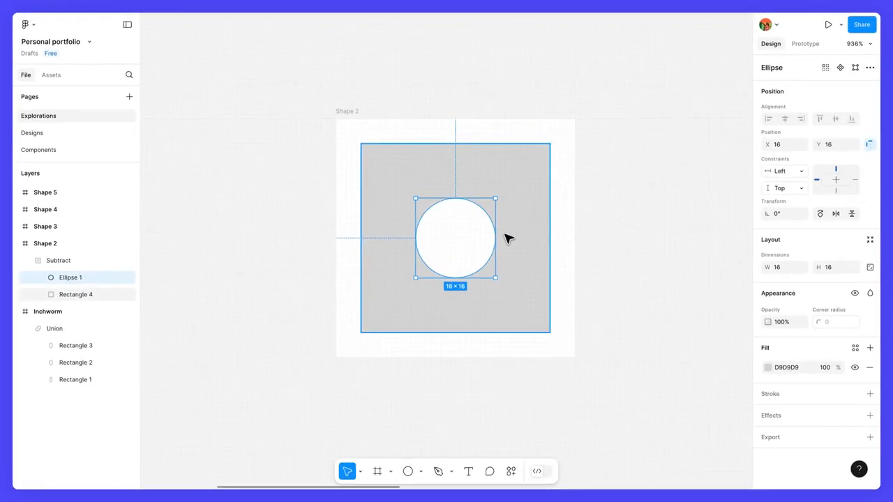
Rotate the whole Subtract shape to 45°, set its corner radius to 13, and deselect it.
{"action": "left_click", "coordinate": [81, 262]}
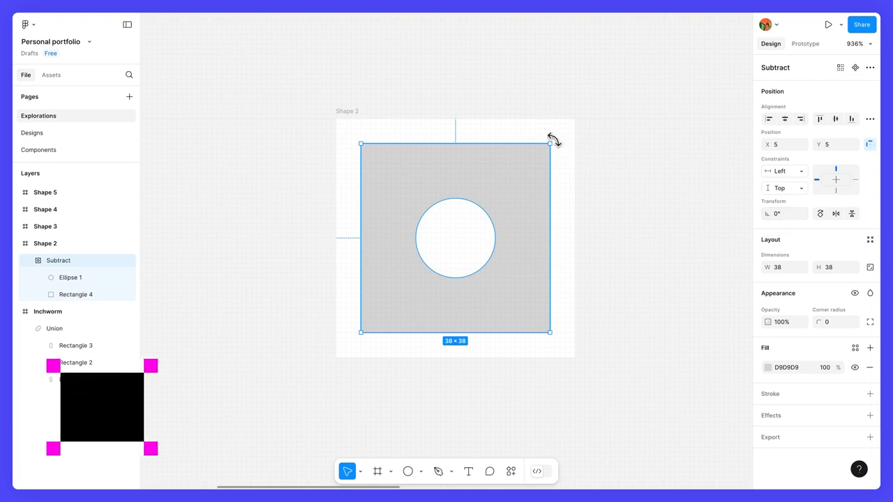
{"action": "left_click_drag", "start_coordinate": [553, 140], "coordinate": [458, 87]}
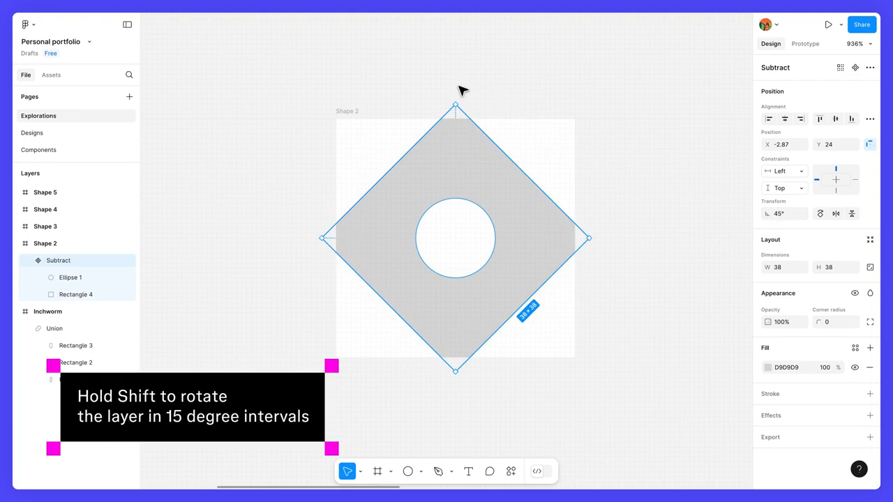
{"action": "left_click", "coordinate": [828, 323]}
{"action": "type", "text": "13"}
{"action": "key", "text": "Return"}
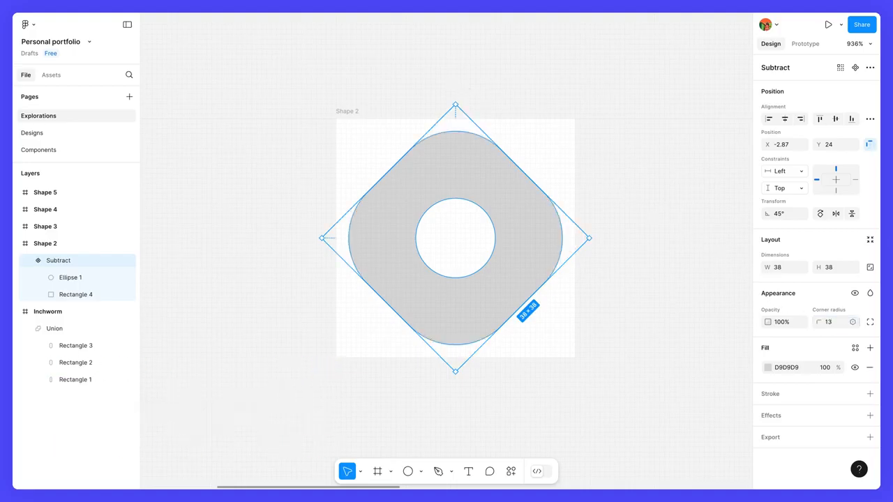
{"action": "left_click", "coordinate": [626, 376]}
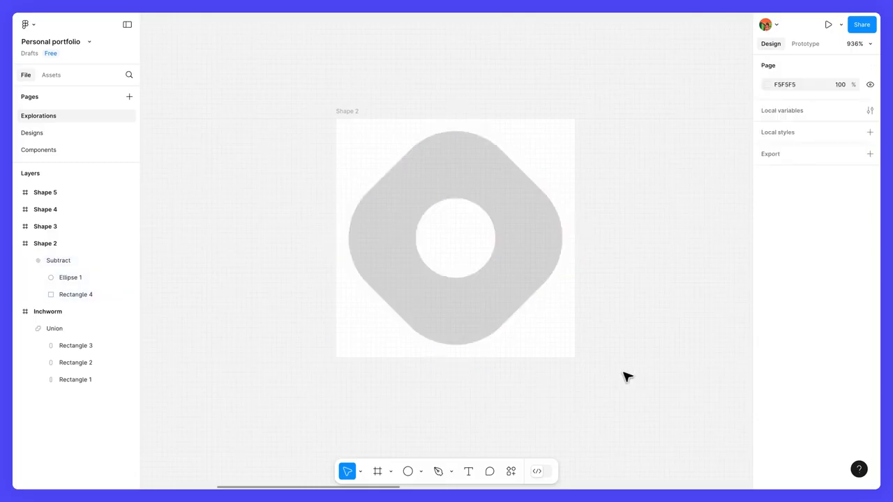
Rename the Shape 2 frame as Diamond.
{"action": "left_click", "coordinate": [68, 247]}
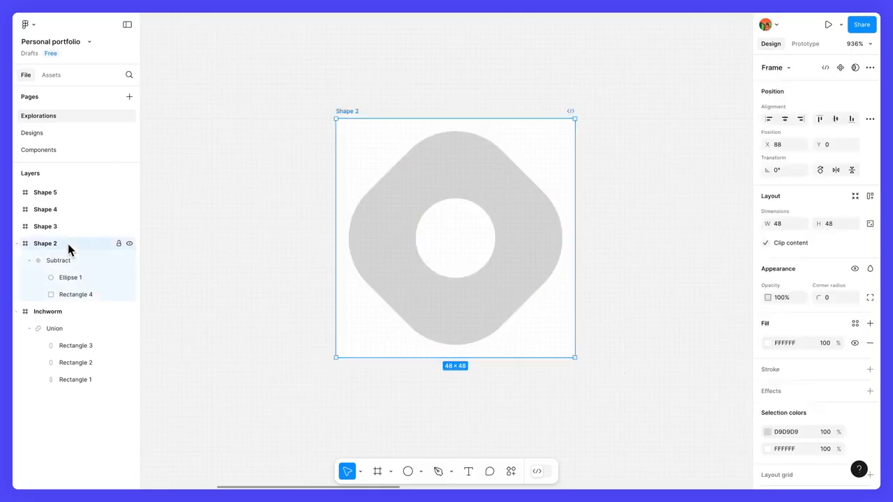
{"action": "double_click", "coordinate": [68, 246]}
{"action": "type", "text": "Diamond"}
{"action": "key", "text": "Return"}
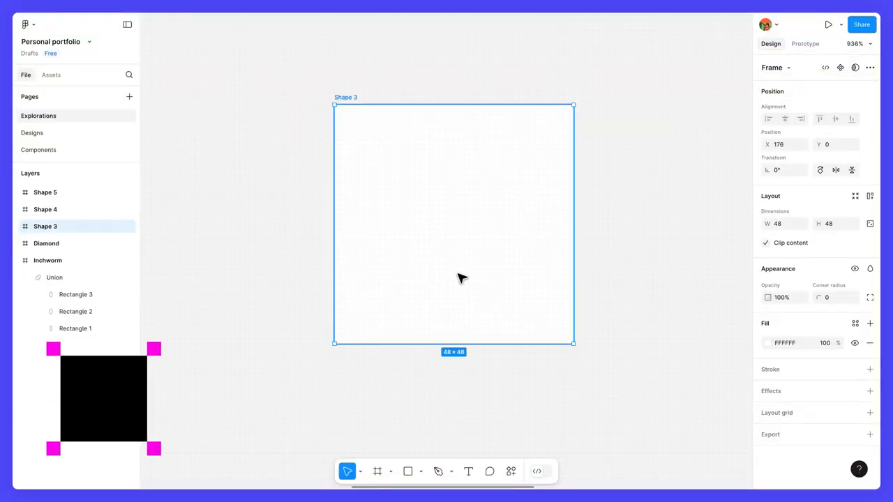
Draw a rectangle inside the Shape 3 frame and set its width to 12 and its height to 46.
{"action": "key", "text": "r"}
{"action": "left_click_drag", "start_coordinate": [404, 140], "coordinate": [479, 233]}
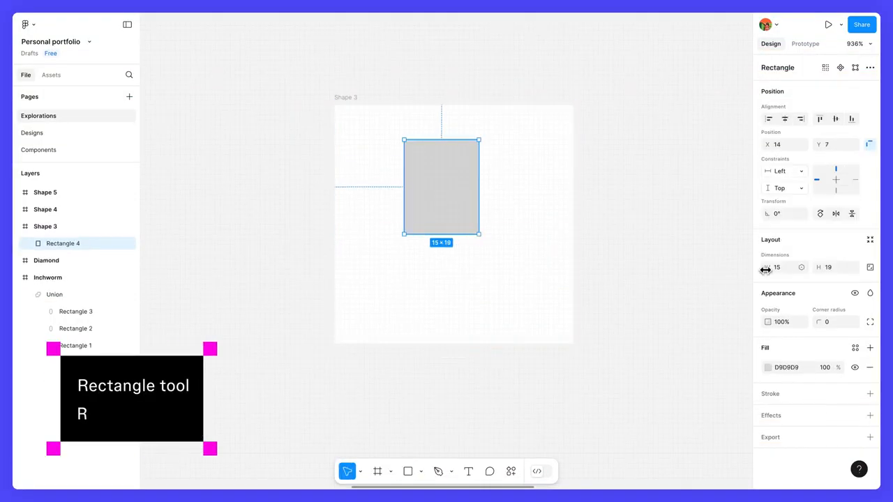
{"action": "left_click", "coordinate": [774, 268]}
{"action": "type", "text": "12"}
{"action": "key", "text": "Return"}
{"action": "left_click", "coordinate": [821, 267]}
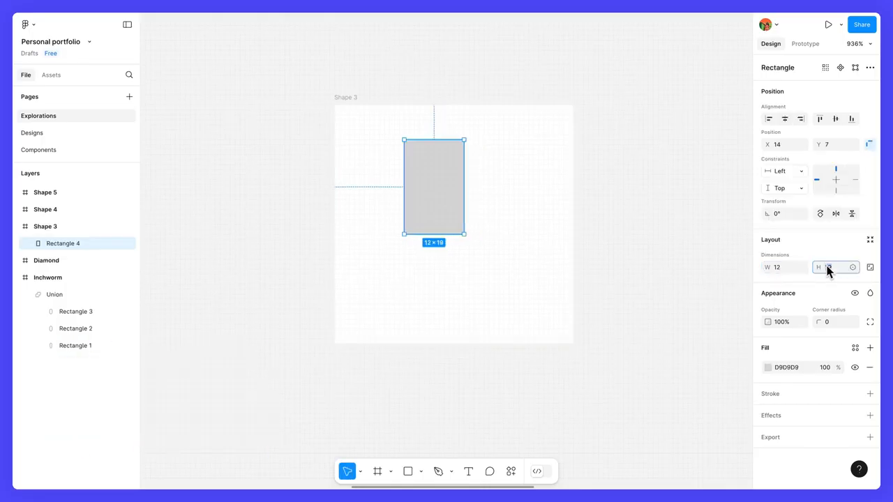
{"action": "type", "text": "46"}
{"action": "key", "text": "Return"}
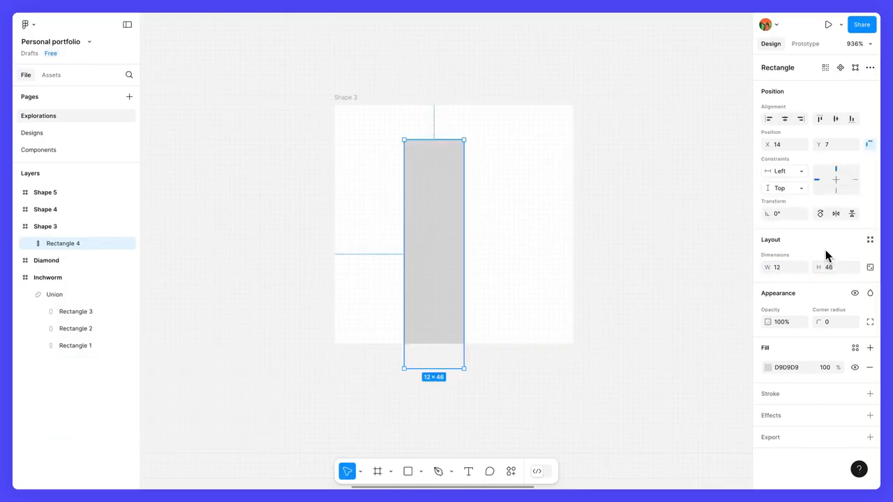
Center the rectangle in the Shape 3 frame with Center constraints and set its corner radius to 13.
{"action": "left_click", "coordinate": [784, 119]}
{"action": "left_click", "coordinate": [836, 119]}
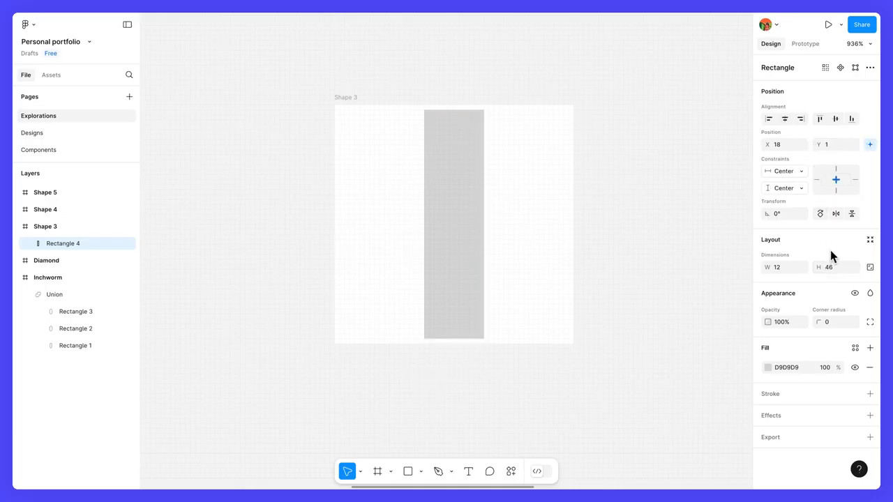
{"action": "left_click", "coordinate": [837, 320]}
{"action": "type", "text": "13"}
{"action": "key", "text": "Return"}
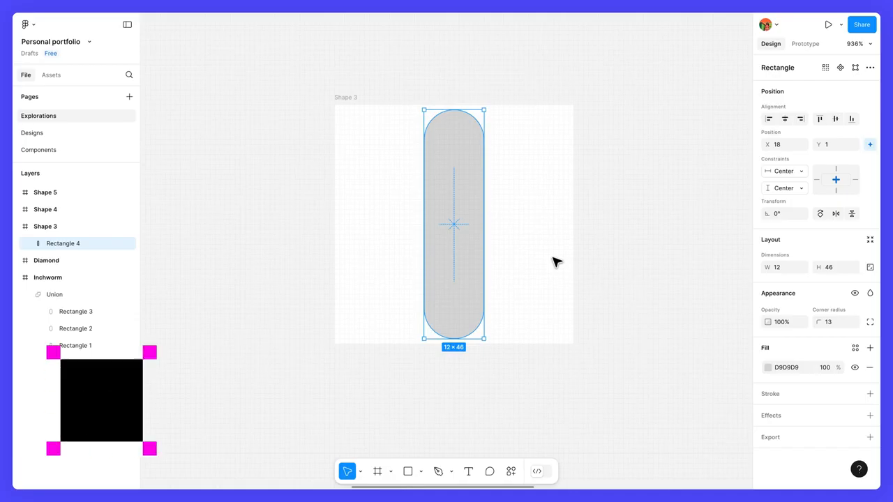
Add three duplicates of the rounded rectangle, rotated in 45° increments up to 135°, to form eight petals.
{"action": "key", "text": "ctrl+d"}
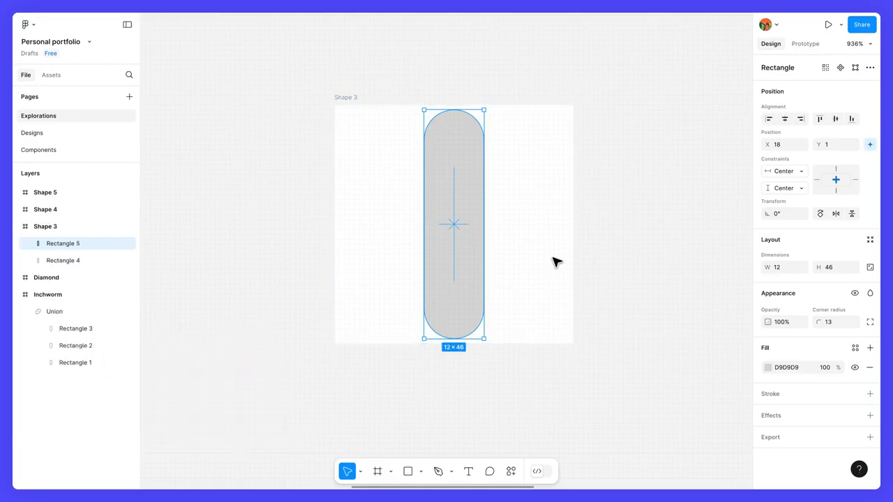
{"action": "left_click", "coordinate": [776, 214]}
{"action": "type", "text": "45"}
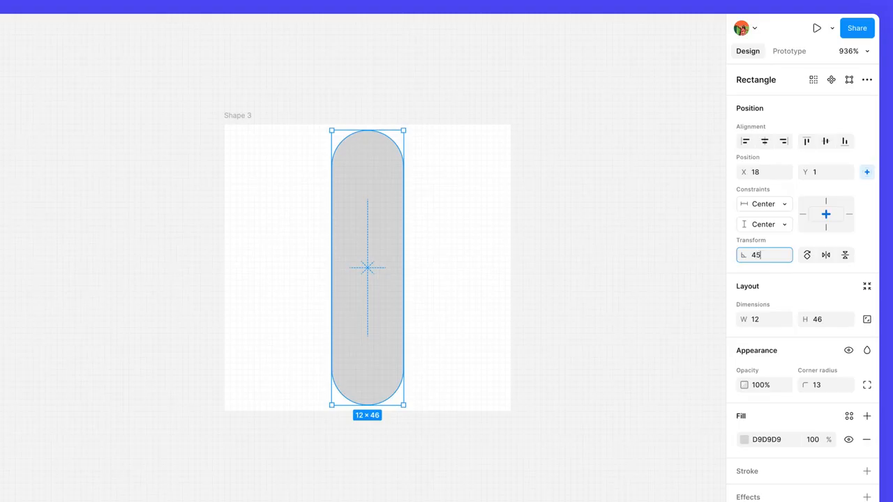
{"action": "key", "text": "Return"}
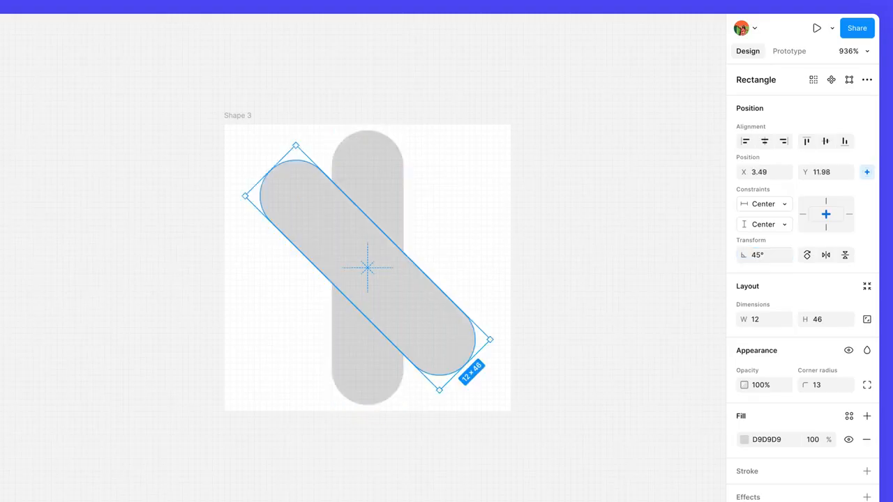
{"action": "key", "text": "ctrl+d"}
{"action": "key", "text": "ctrl+d"}
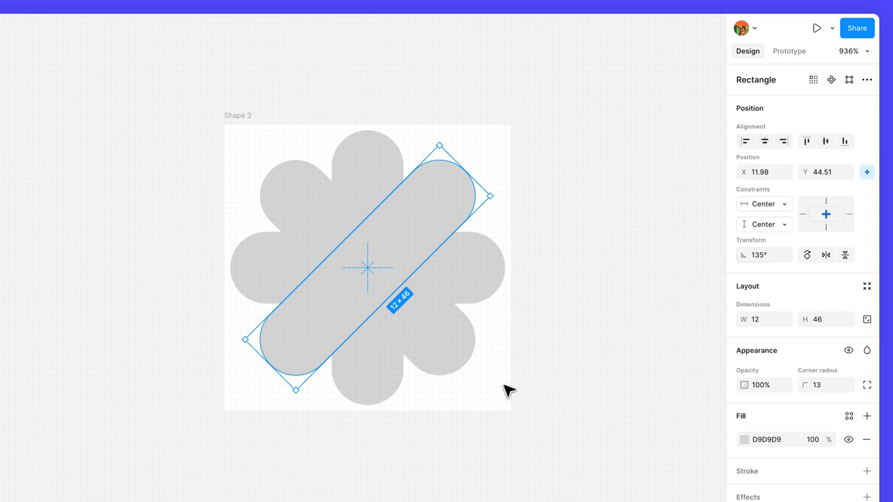
Combine the four rounded rectangles in the Shape 3 frame with a union.
{"action": "left_click_drag", "start_coordinate": [503, 386], "coordinate": [279, 170]}
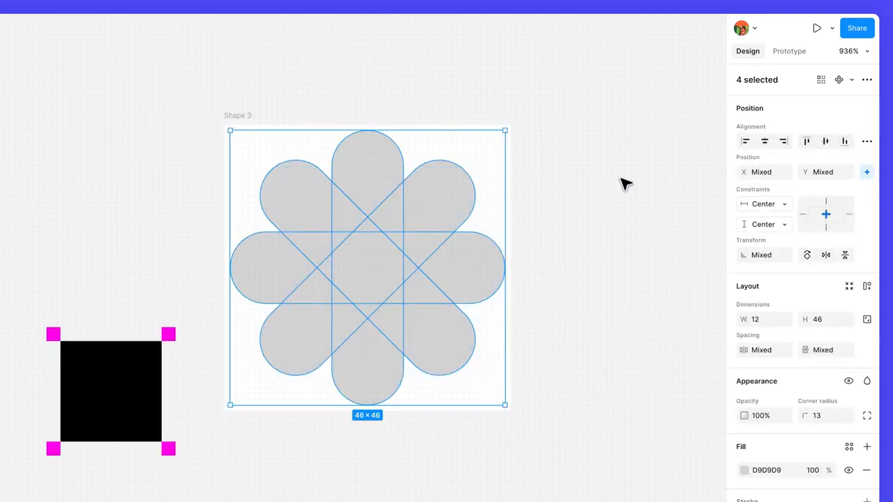
{"action": "left_click", "coordinate": [867, 80]}
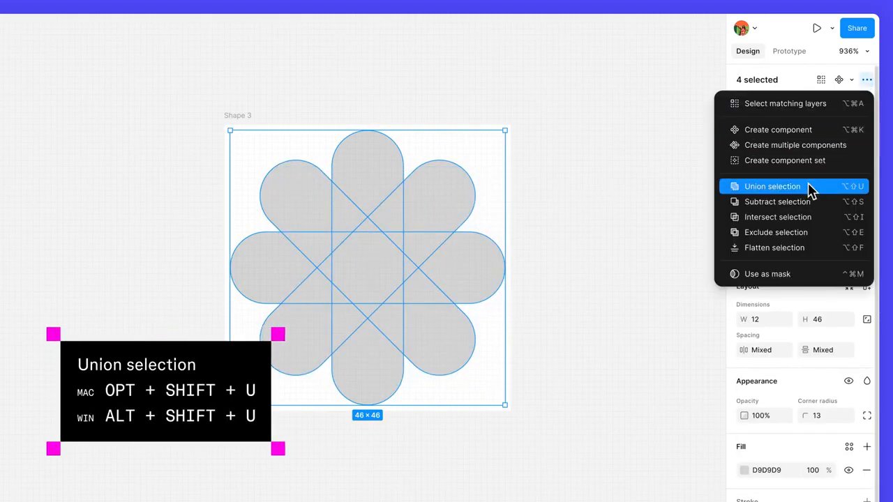
{"action": "left_click", "coordinate": [811, 187]}
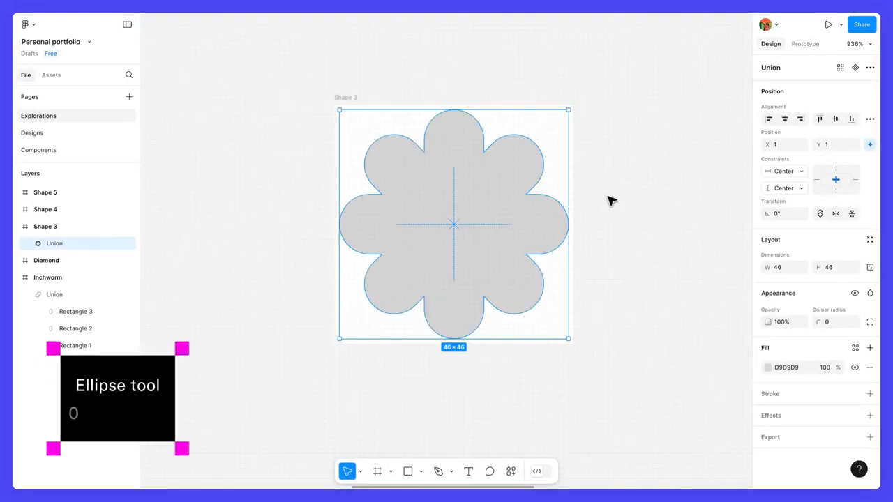
Draw a circle of about 12 × 12 at the center of the petal shape and subtract it from the union.
{"action": "key", "text": "o"}
{"action": "mouse_move", "coordinate": [454, 155]}
{"action": "left_mouse_down"}
{"action": "mouse_move", "coordinate": [511, 212]}
{"action": "mouse_move", "coordinate": [474, 235]}
{"action": "left_mouse_up"}
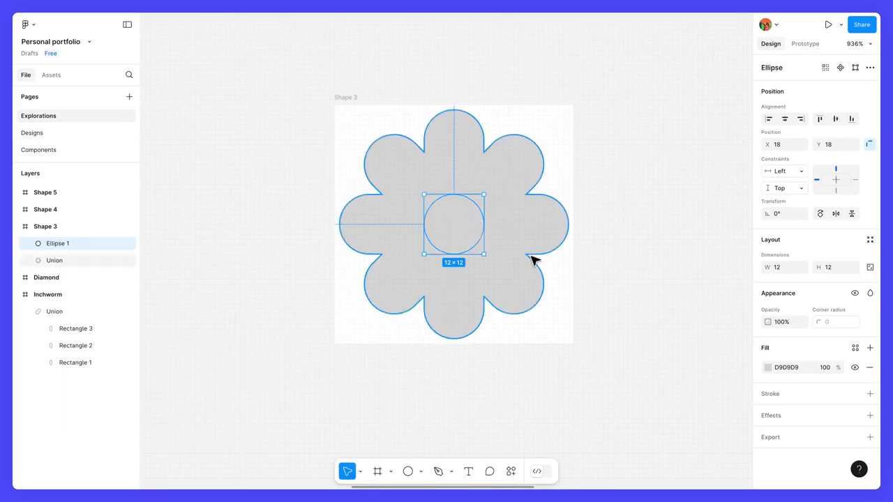
{"action": "left_click_drag", "start_coordinate": [554, 318], "coordinate": [436, 197]}
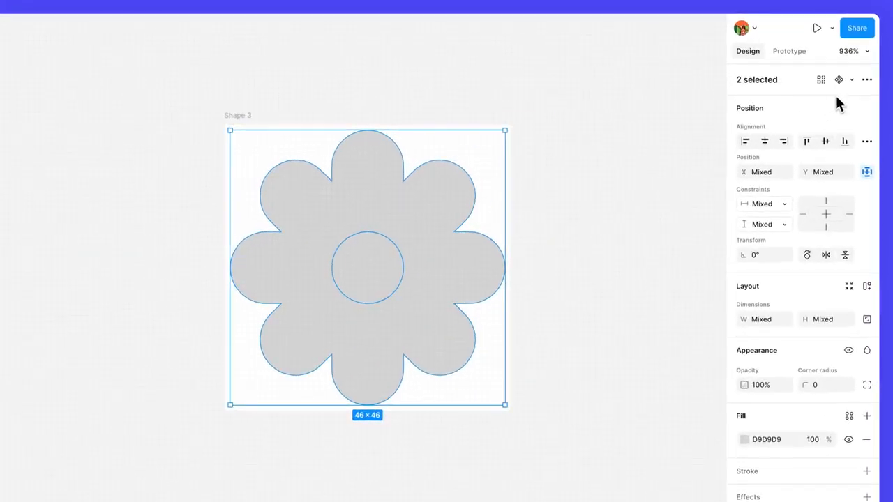
{"action": "left_click", "coordinate": [867, 80]}
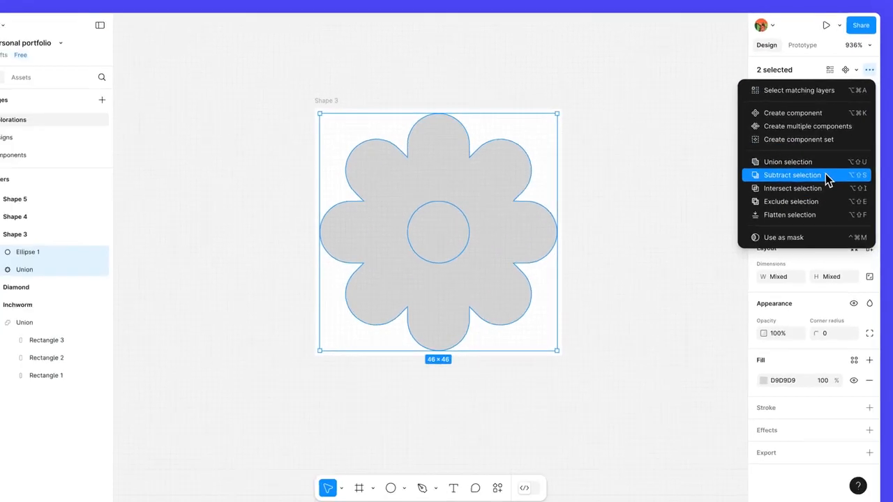
{"action": "left_click", "coordinate": [819, 203]}
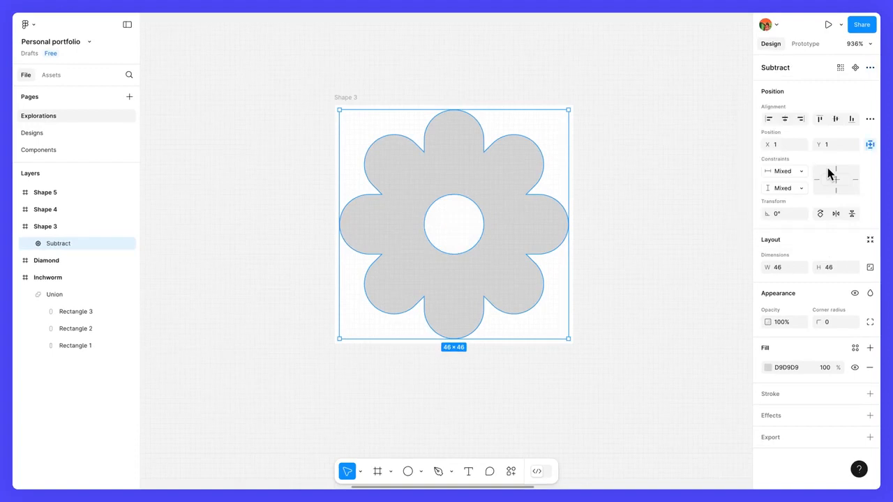
Rename the Shape 3 frame as Flower.
{"action": "left_click", "coordinate": [355, 98]}
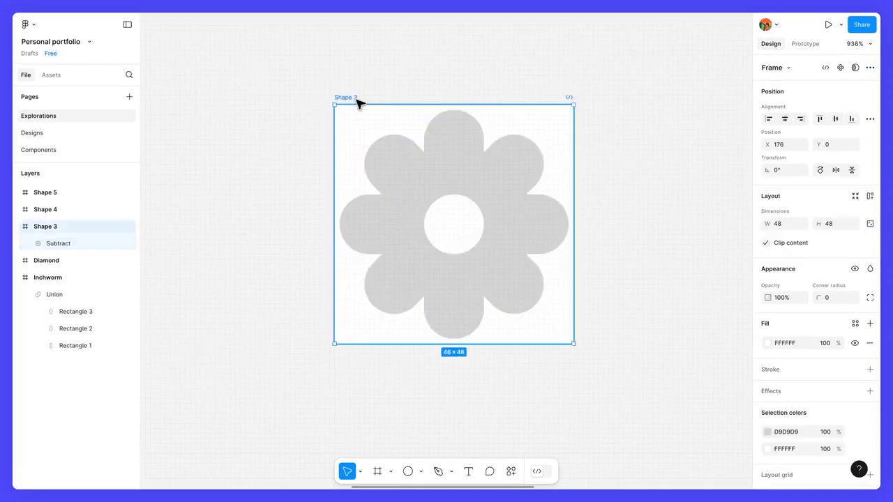
{"action": "double_click", "coordinate": [355, 98]}
{"action": "type", "text": "Flower"}
{"action": "key", "text": "Return"}
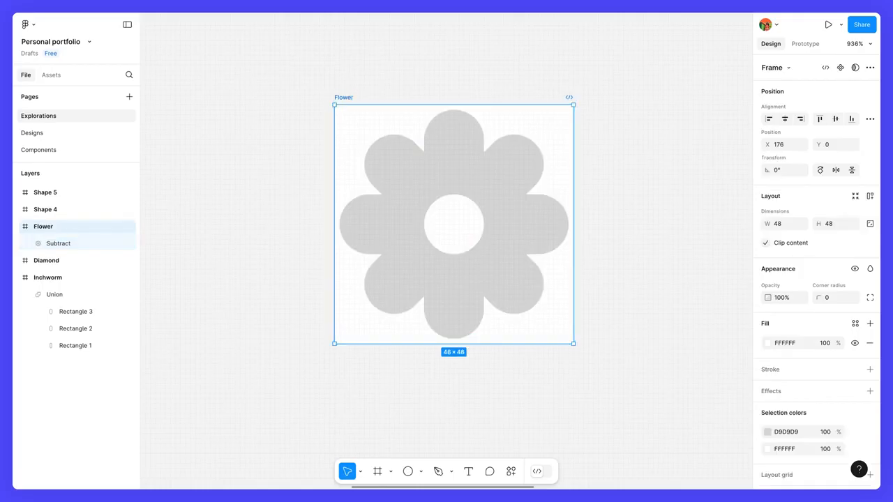